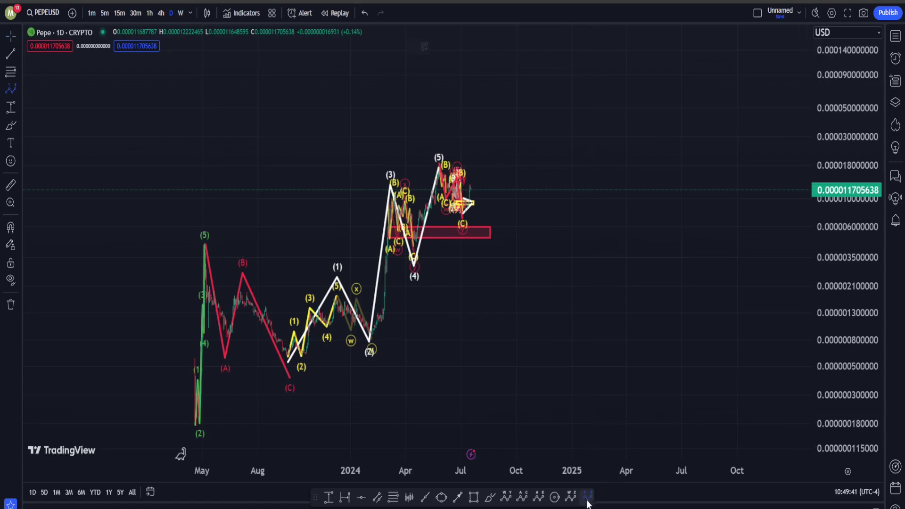
- Draw a red five-wave Elliott impulse with wave 1 in April 2023, 2 in September 2023, 3 in June 2024, 4 in August 2024 and 5 in January 2025
click(587, 496)
click(185, 395)
click(201, 222)
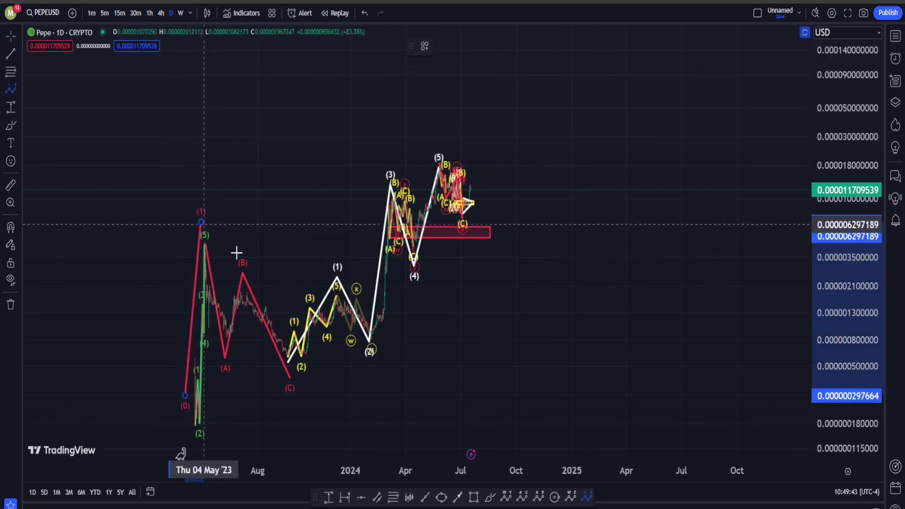
click(293, 410)
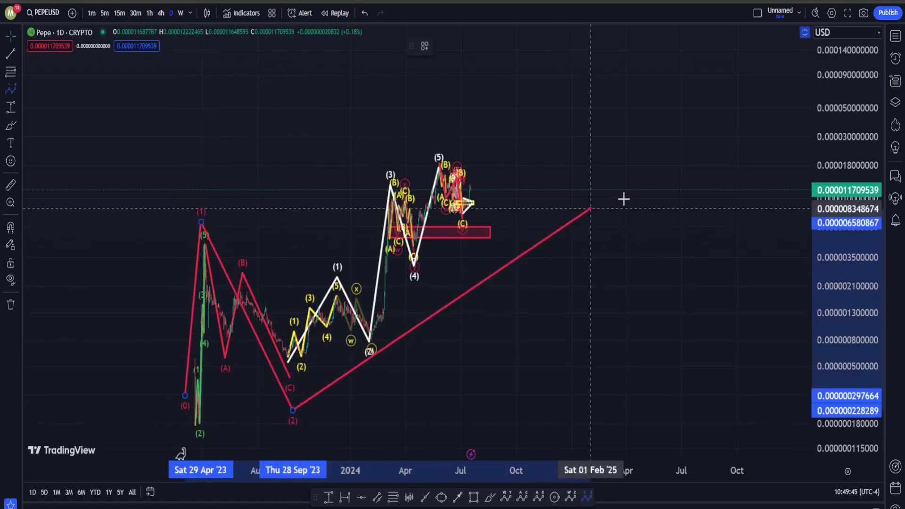
drag(853, 160, 850, 240)
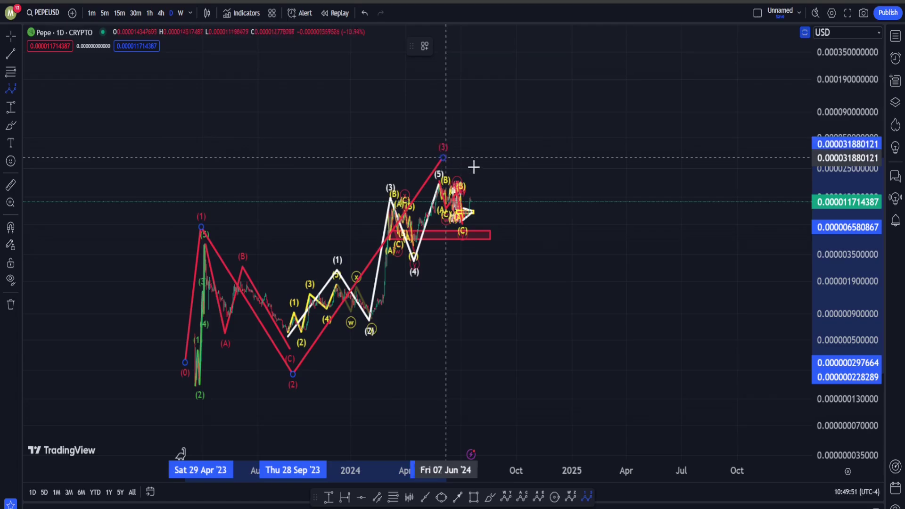
click(446, 158)
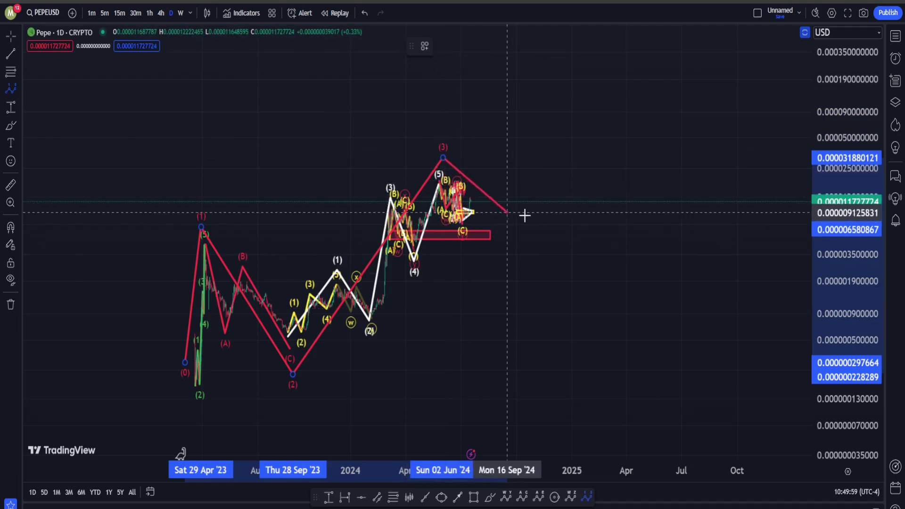
click(494, 221)
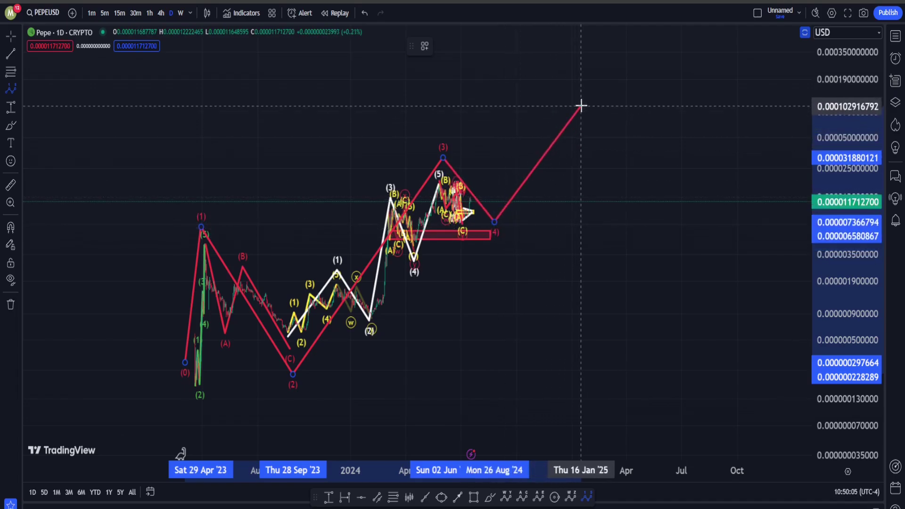
click(579, 176)
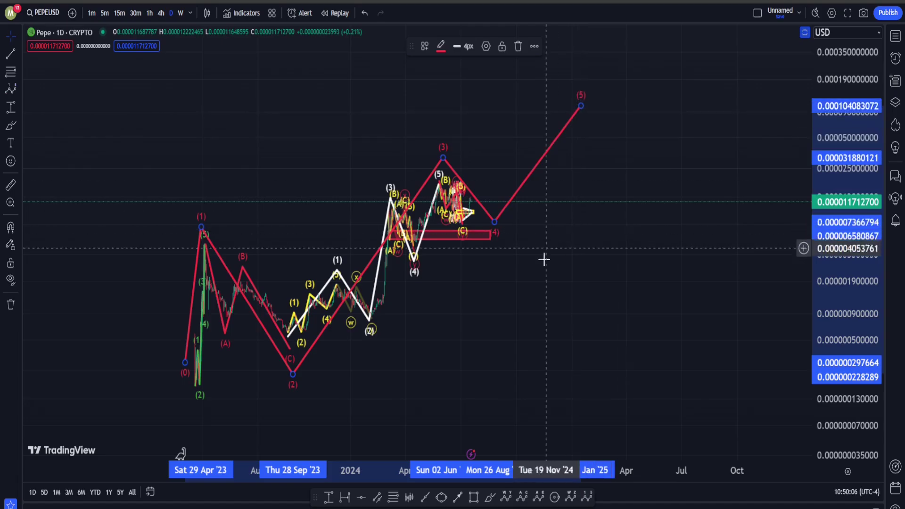
click(491, 498)
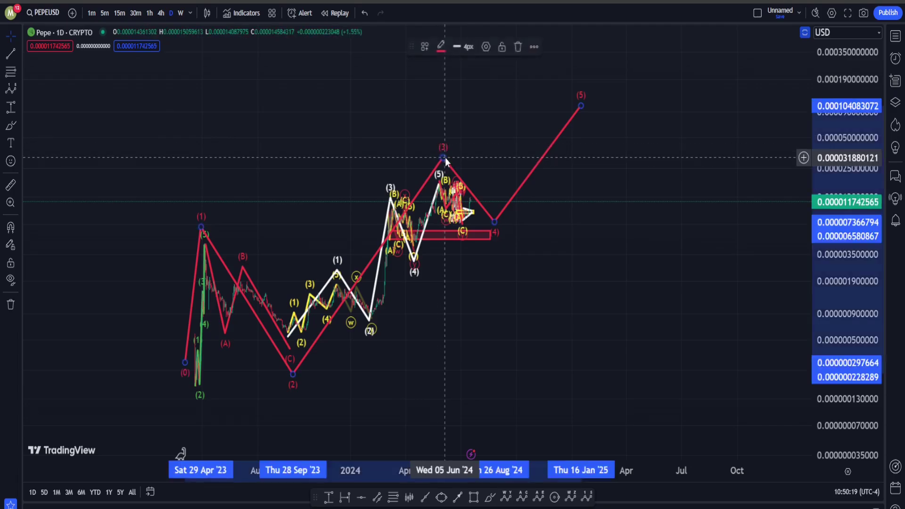
- Move the red impulse's wave 3 to about 0.000281 in April 2025, wave 4 to about 0.000032 and wave 5 to about 0.000617
mouse_move(445, 157)
mouse_down()
mouse_move(509, 151)
mouse_move(431, 194)
mouse_move(589, 109)
mouse_up()
drag(443, 267, 728, 204)
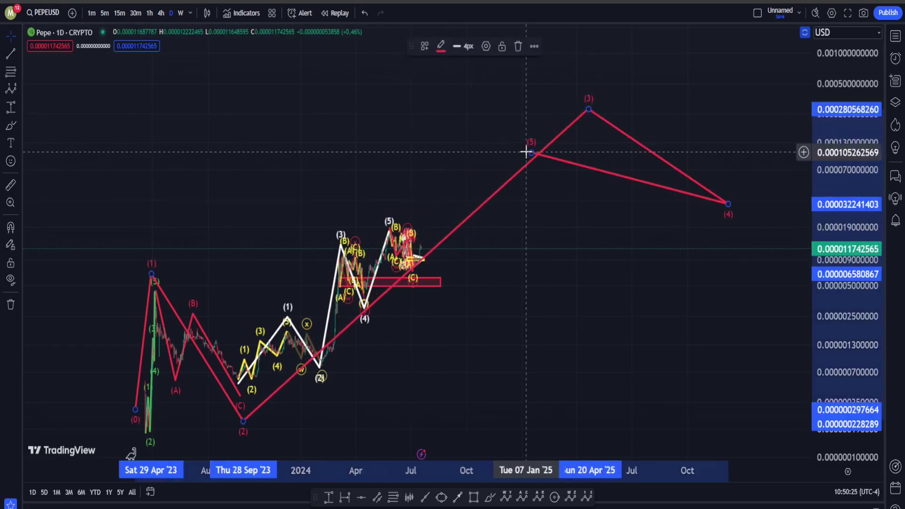
mouse_move(530, 152)
mouse_down()
mouse_move(739, 85)
mouse_move(805, 74)
mouse_up()
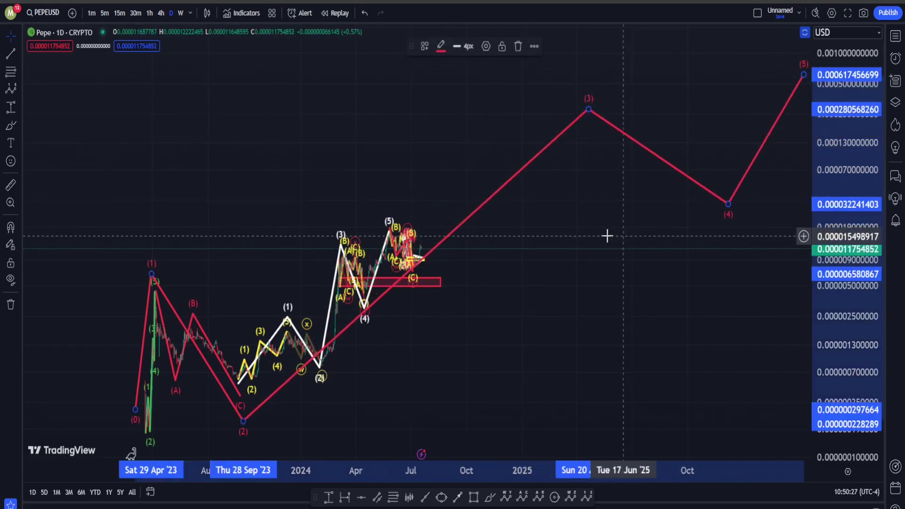
- Draw a smaller five-wave impulse from 24 September 2023 to about 0.000242 on 12 April 2025 and color it white
click(587, 497)
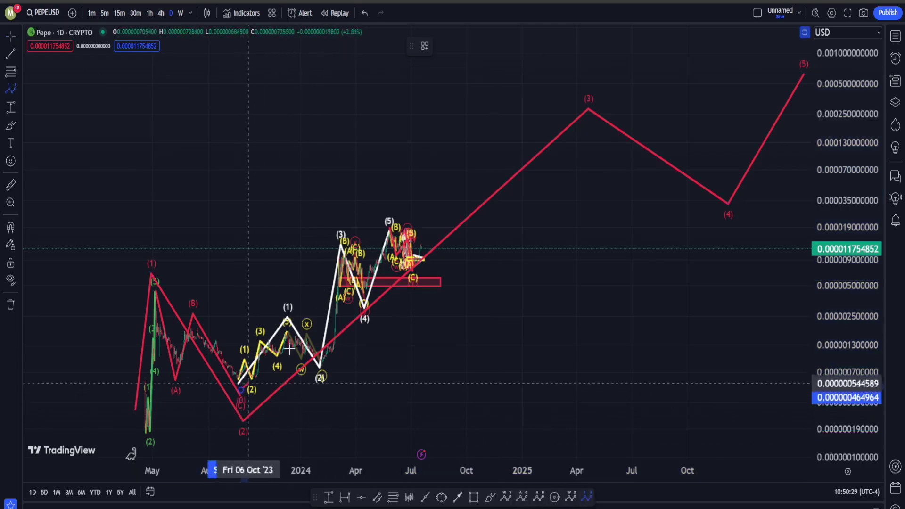
click(240, 390)
click(393, 195)
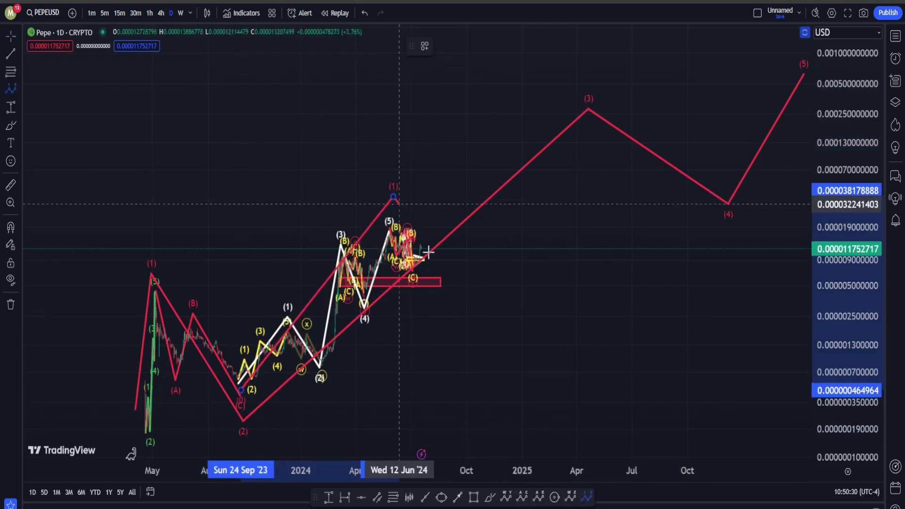
click(424, 312)
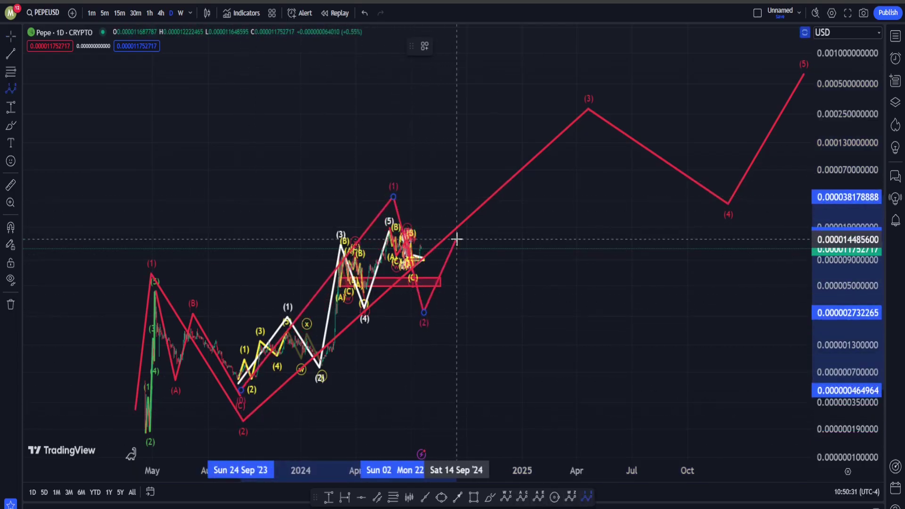
click(499, 131)
click(564, 192)
click(584, 116)
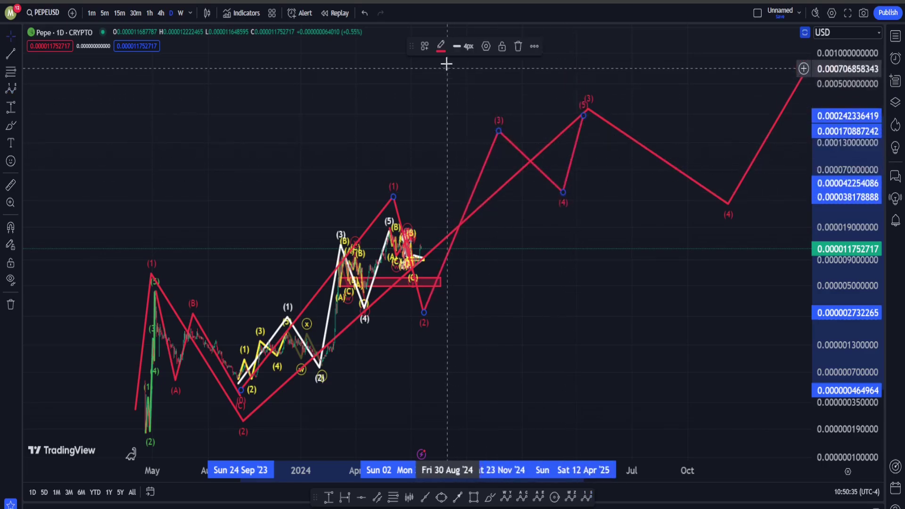
click(439, 50)
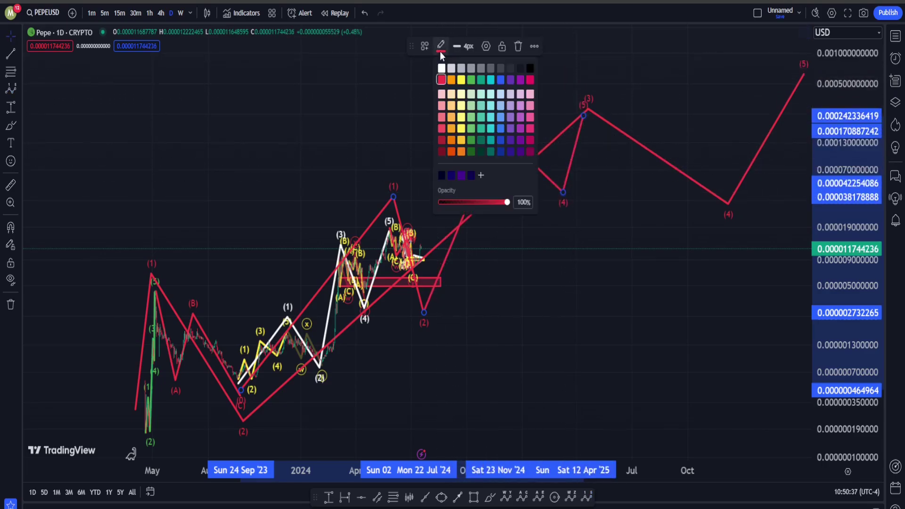
click(441, 69)
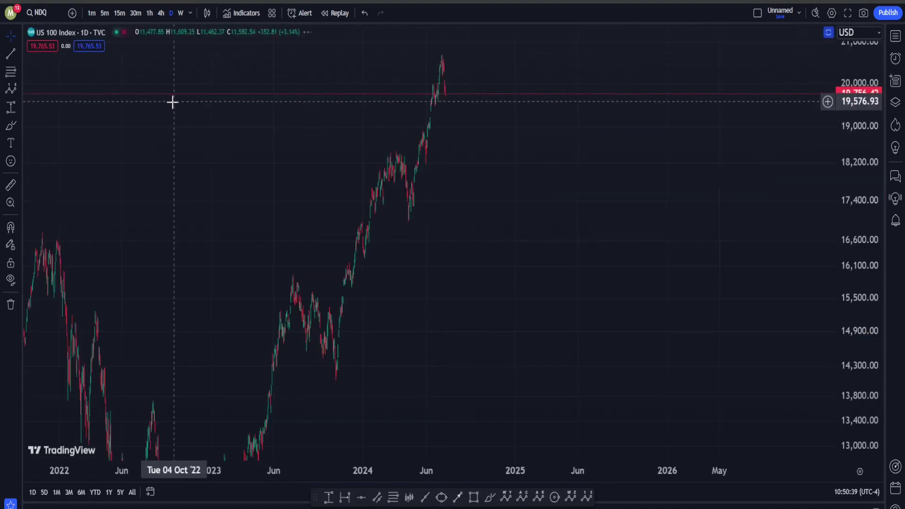
- Undo the smaller white impulse and the repositioning of waves 3 to 5 of the red impulse
key(ctrl+z)
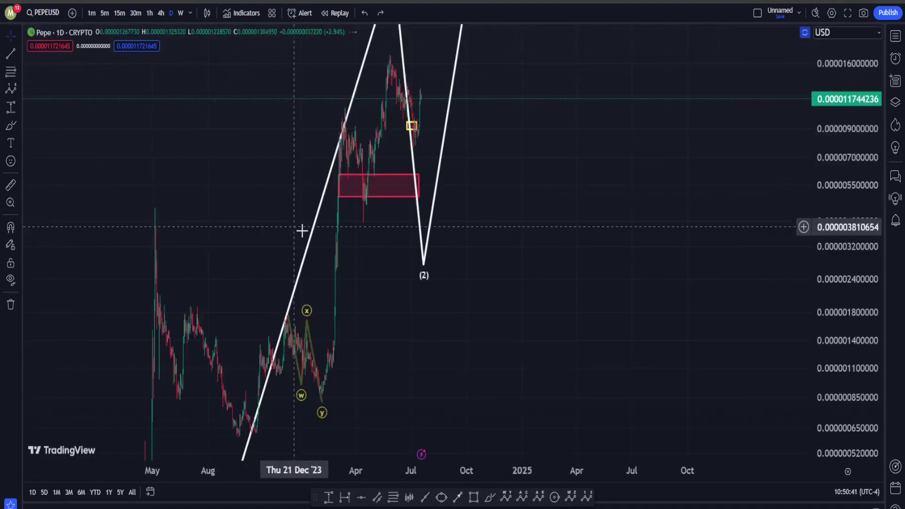
key(ctrl+z)
key(ctrl+z)
key(ctrl+z)
key(ctrl+z)
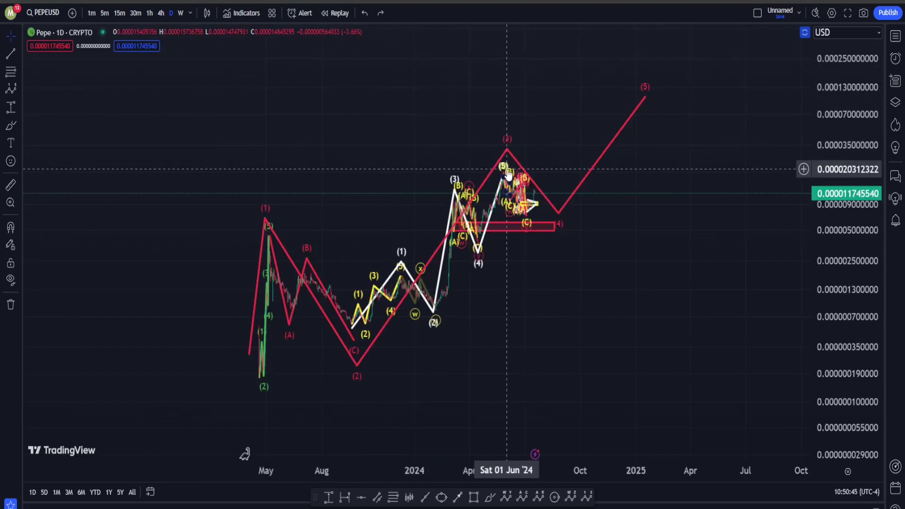
- Switch the PEPEUSD chart to the 4-hour timeframe and refit the price scale to the recent candles
click(161, 15)
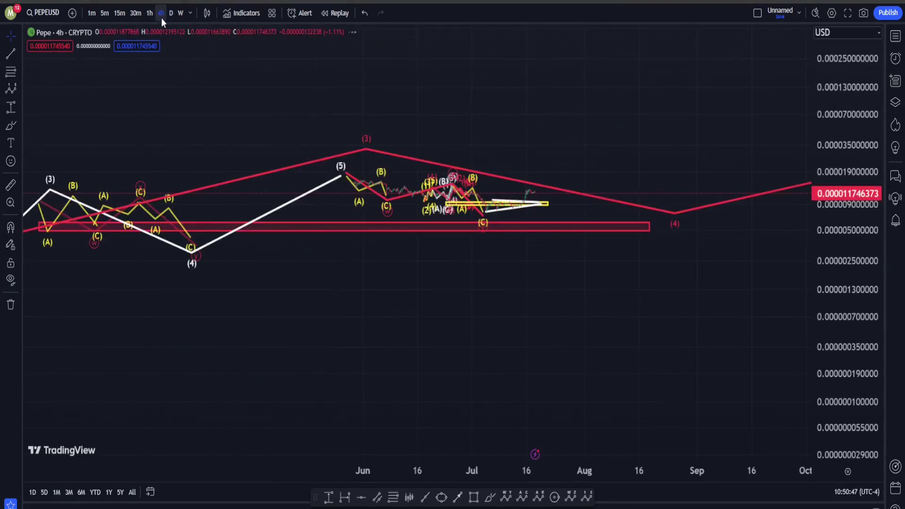
double_click(831, 188)
scroll(332, 155, up, 6)
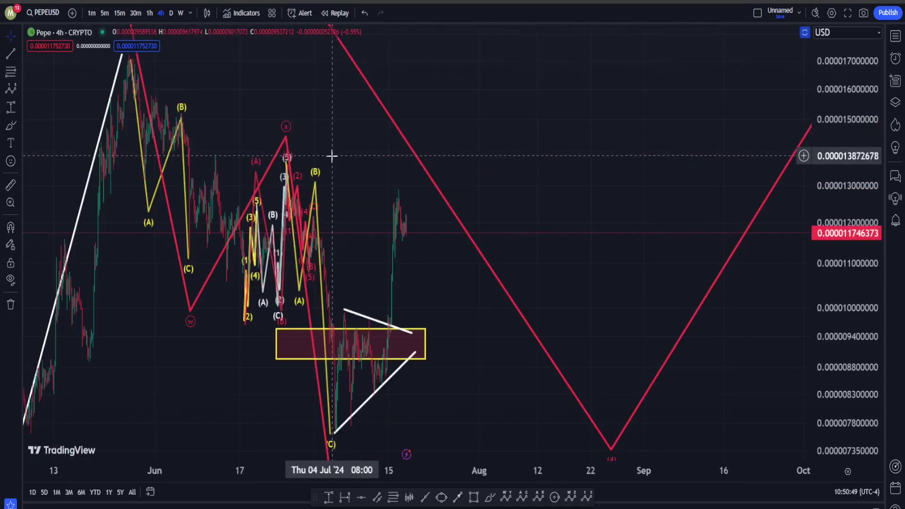
- Examine the corrective wave labels from the May 2024 top to the July 2024 low on the 4-hour chart
drag(468, 102, 840, 312)
scroll(620, 259, down, 3)
drag(584, 301, 384, 307)
scroll(408, 268, down, 3)
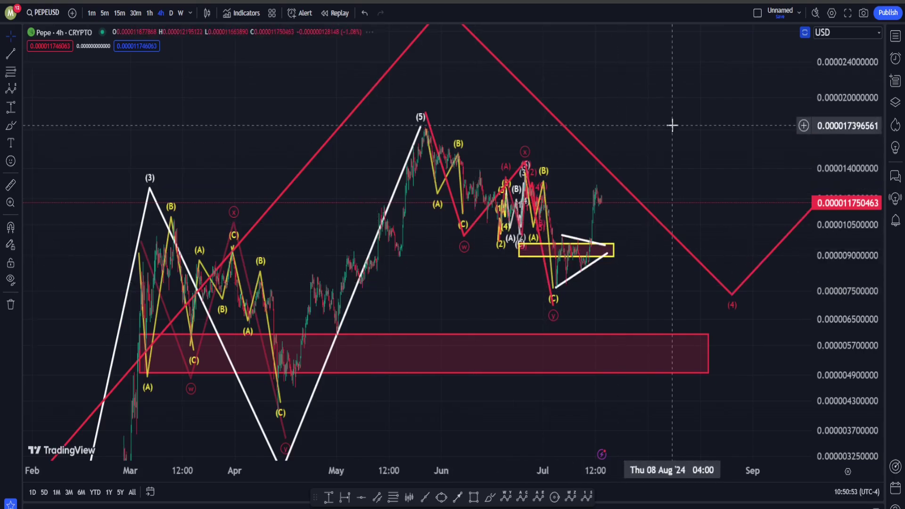
drag(671, 125, 493, 190)
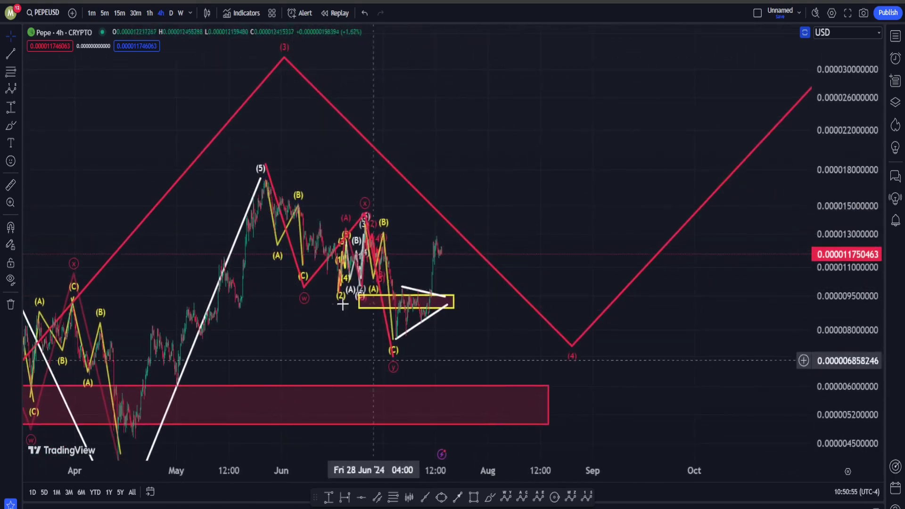
scroll(307, 178, up, 5)
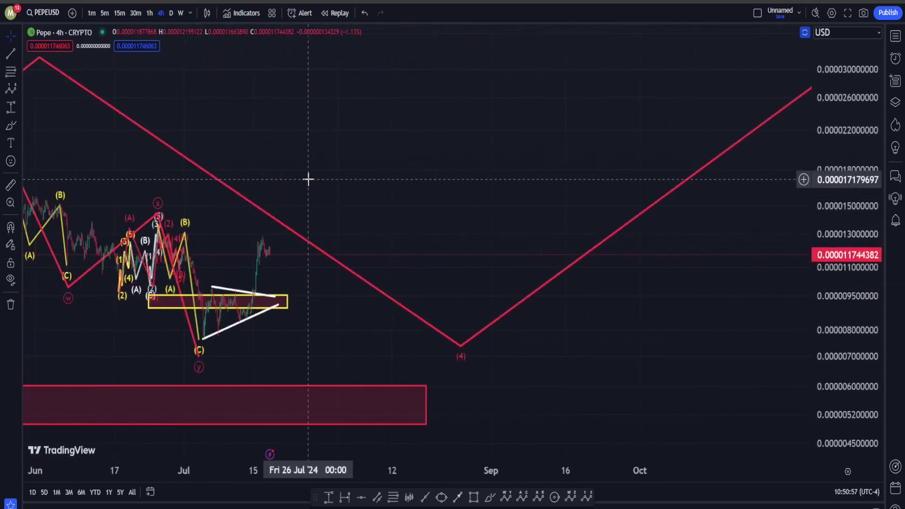
drag(281, 123, 700, 163)
drag(598, 177, 682, 105)
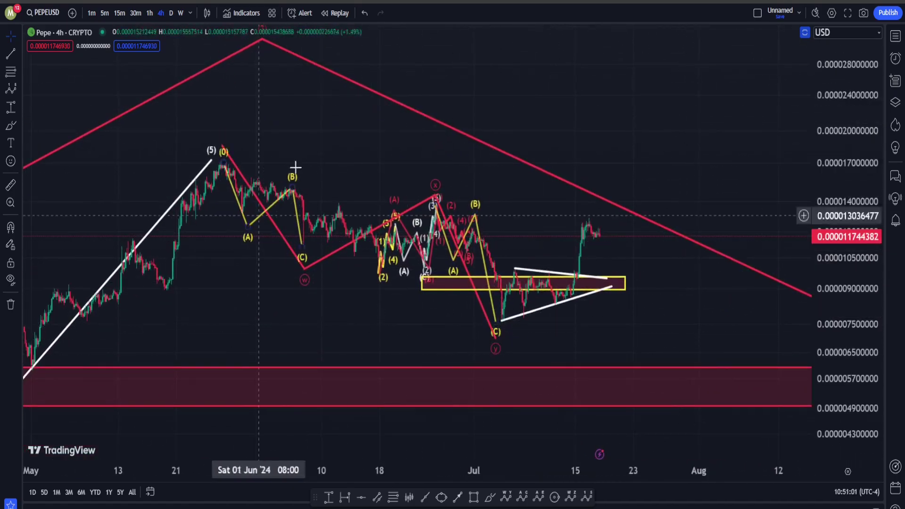
double_click(828, 163)
scroll(180, 166, up, 4)
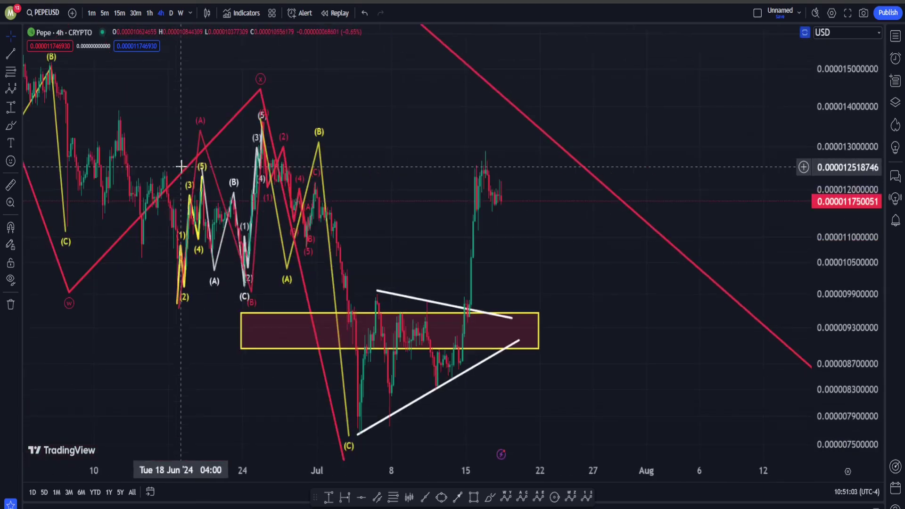
drag(380, 124, 616, 171)
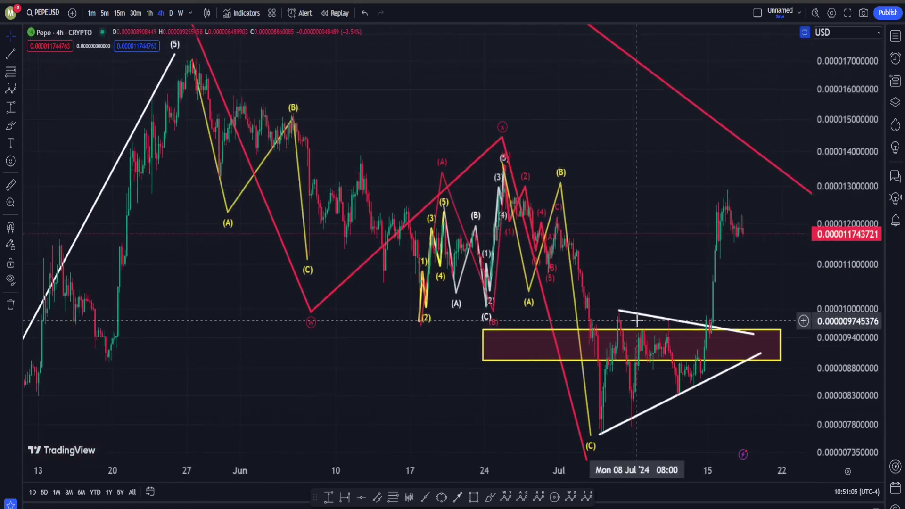
scroll(262, 105, up, 3)
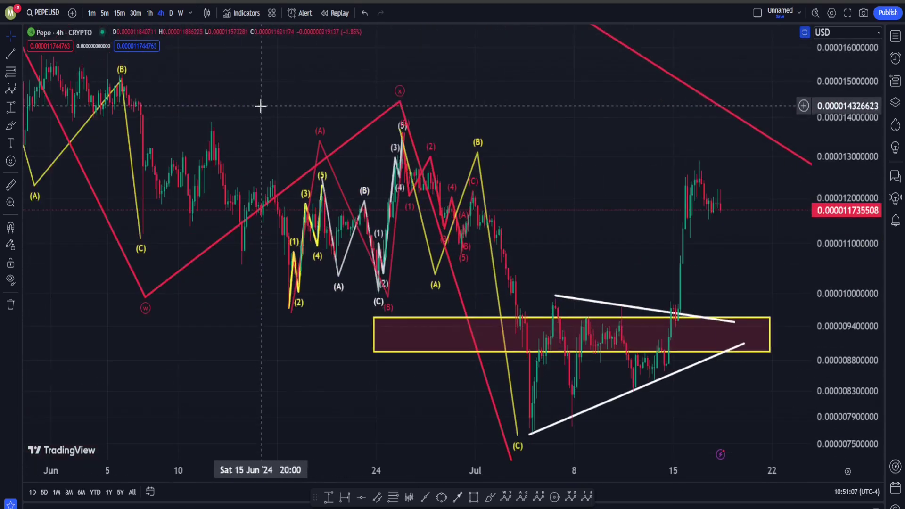
drag(269, 107, 553, 166)
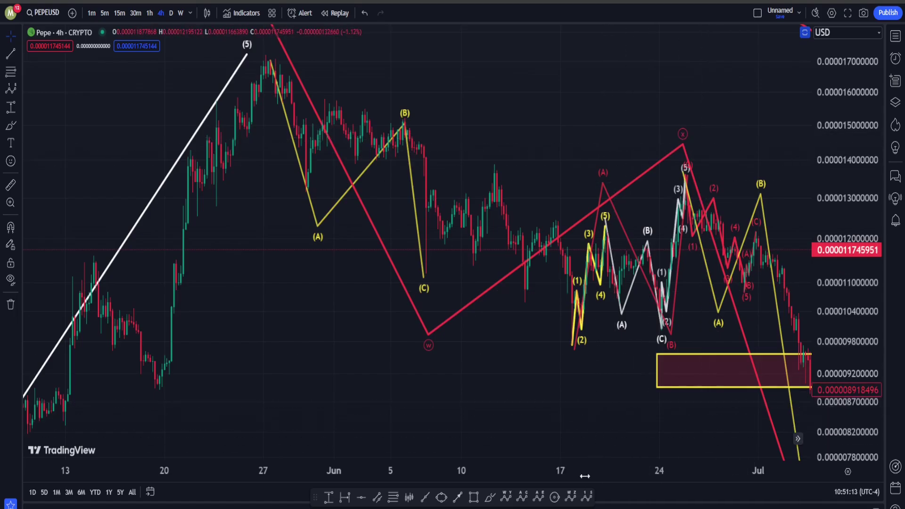
- Draw a W-X-Y correction from yellow (C) on 7 June 2024, with w on 12 June, x on 17 June and y at the 25 June peak
click(505, 498)
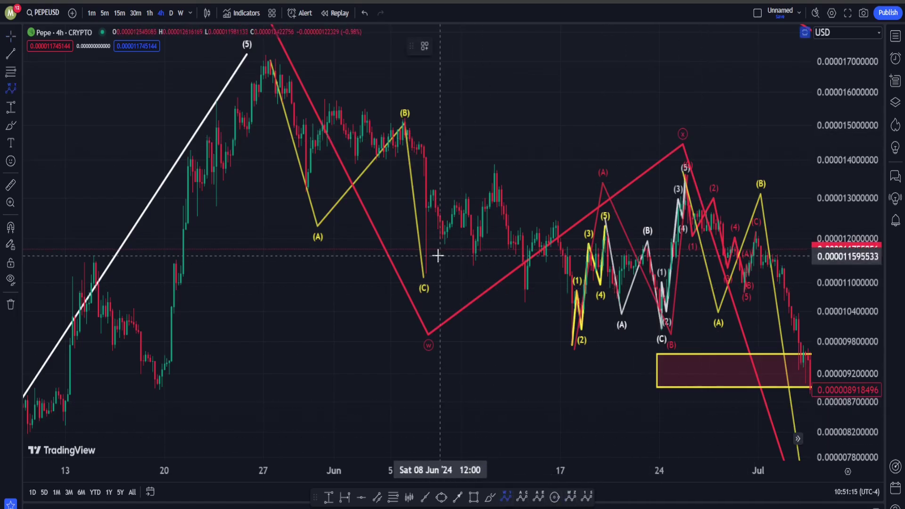
click(424, 278)
click(492, 148)
click(565, 356)
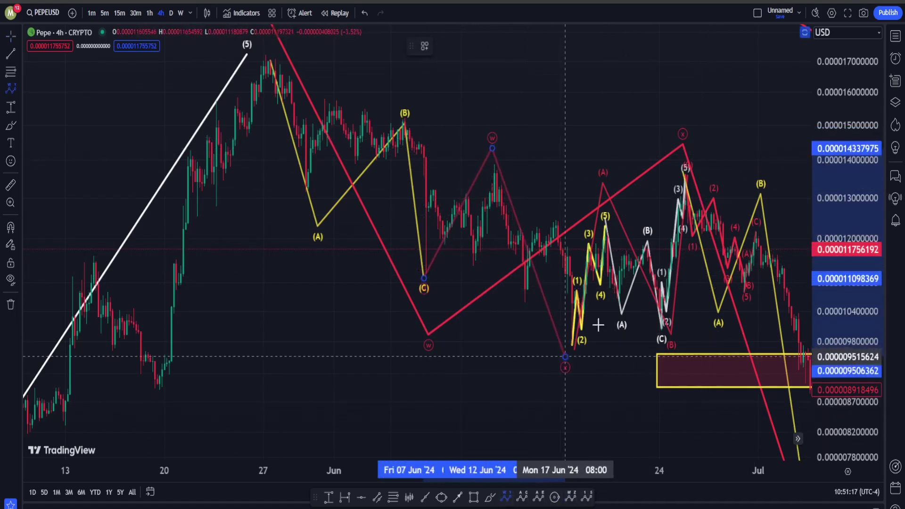
drag(756, 140, 583, 168)
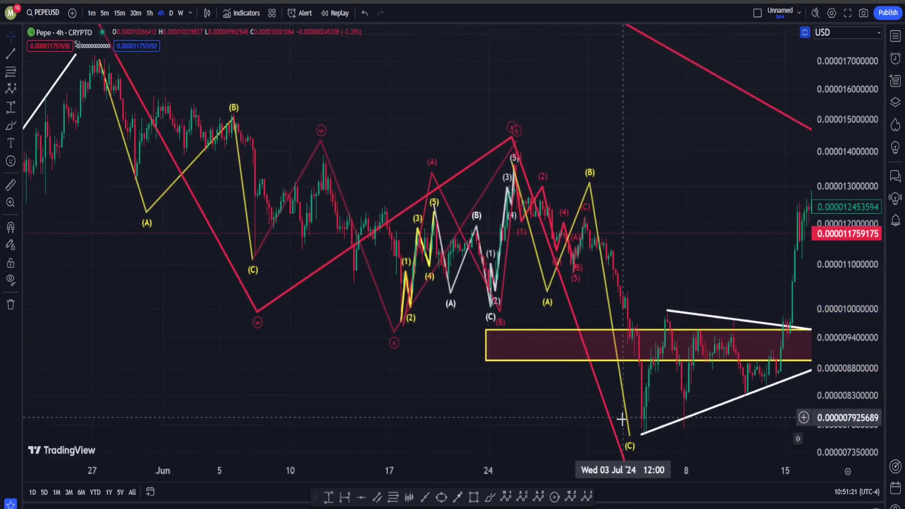
- Move the yellow wave (C) end point and the red wave y end point closer to the 4 July 2024 low
drag(629, 440, 637, 439)
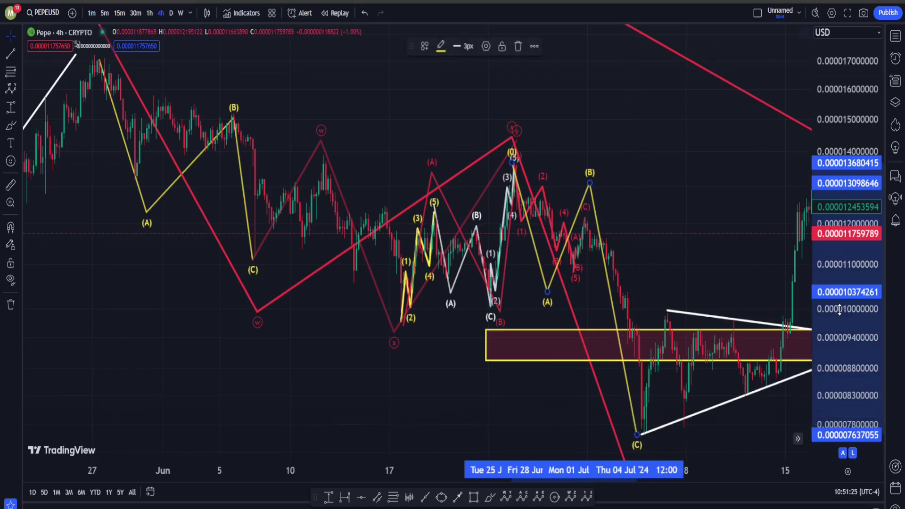
drag(839, 309, 839, 354)
drag(756, 415, 682, 414)
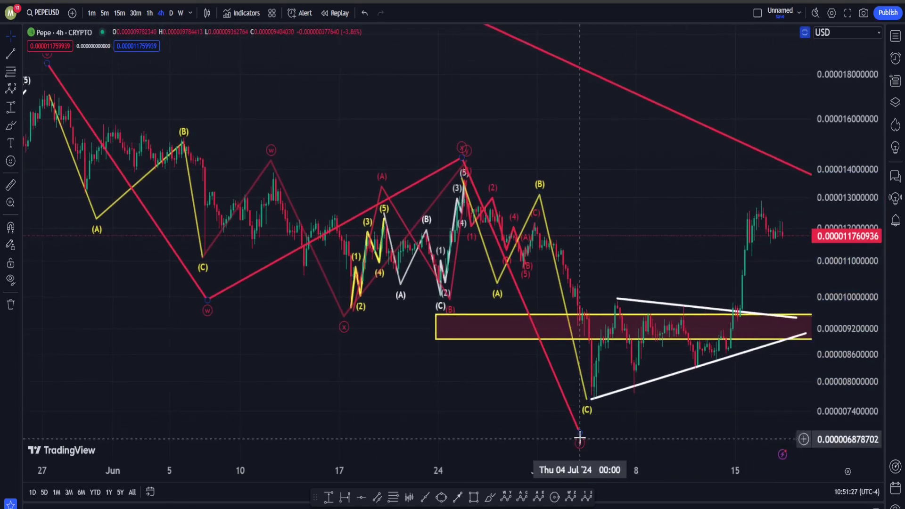
drag(580, 439, 585, 429)
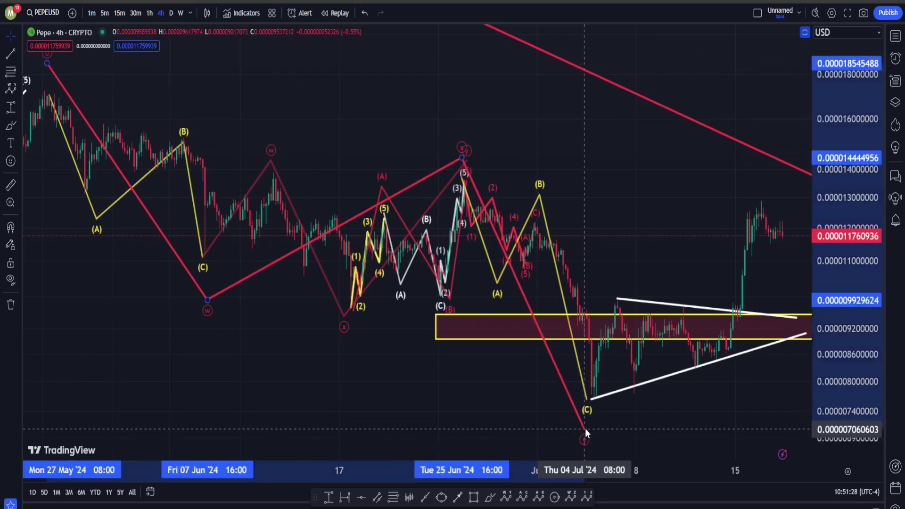
- Delete the two converging white trendlines around the yellow-bordered zone
click(621, 395)
key(Delete)
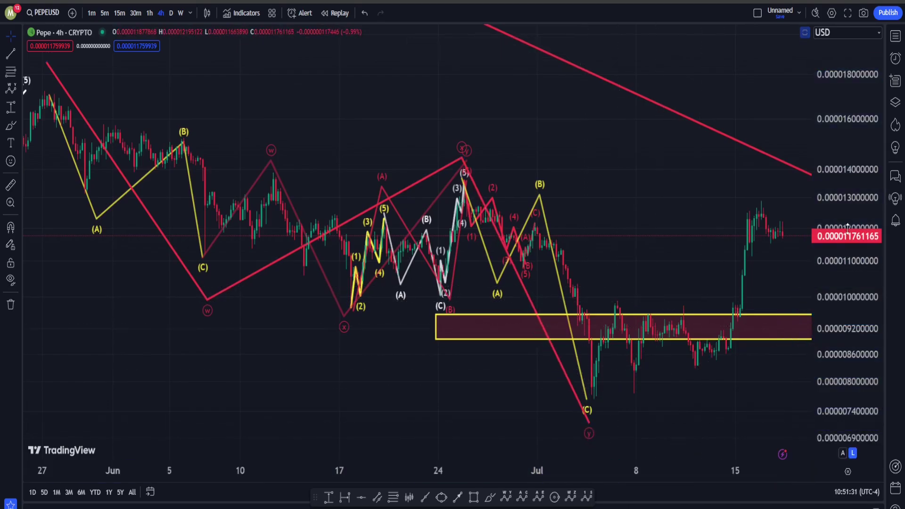
scroll(583, 193, up, 5)
scroll(583, 194, up, 4)
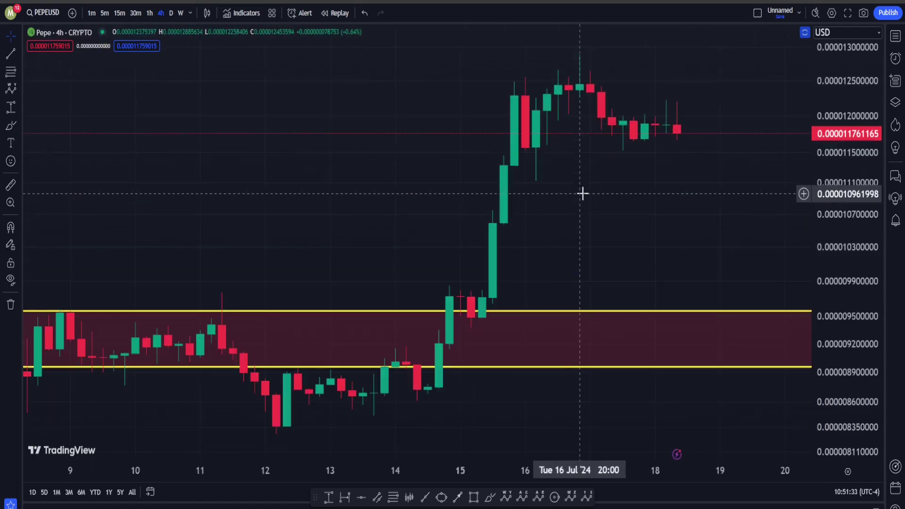
- Circle the mid-July 2024 breakout through the yellow-bordered zone with a yellow brush stroke and undo the stroke
mouse_move(398, 204)
mouse_down()
mouse_move(642, 211)
mouse_move(576, 221)
mouse_up()
scroll(665, 199, down, 3)
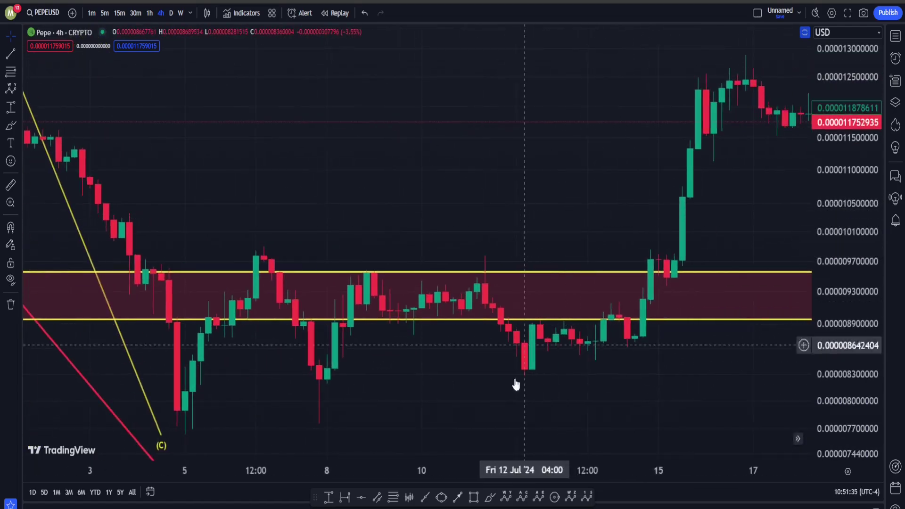
click(491, 497)
mouse_move(682, 284)
mouse_down()
mouse_move(663, 198)
mouse_move(611, 377)
mouse_up()
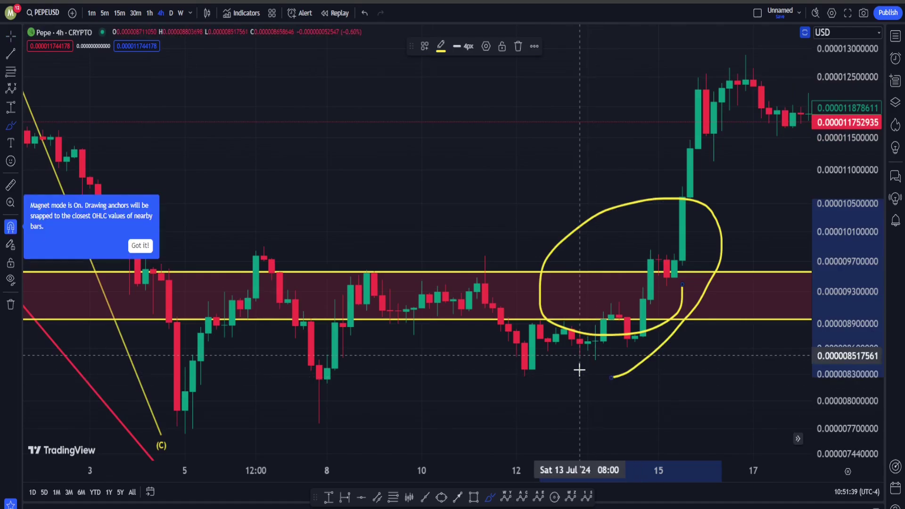
key(ctrl+z)
scroll(586, 212, down, 3)
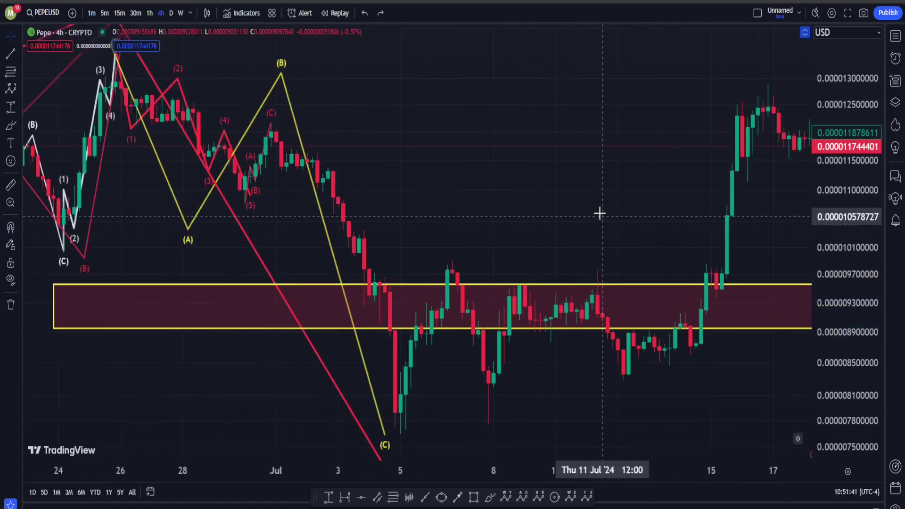
- Draw a red Elliott impulse from the 4 July 2024 low, placing (1)–(5) on 6, 8, 21, 26 and 28 July
drag(628, 174, 514, 216)
scroll(566, 210, down, 4)
drag(577, 204, 407, 307)
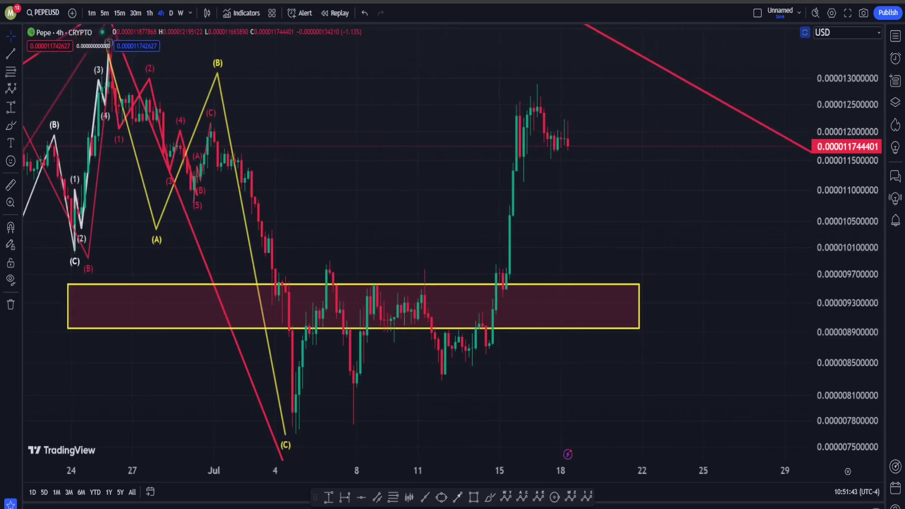
click(587, 497)
click(289, 439)
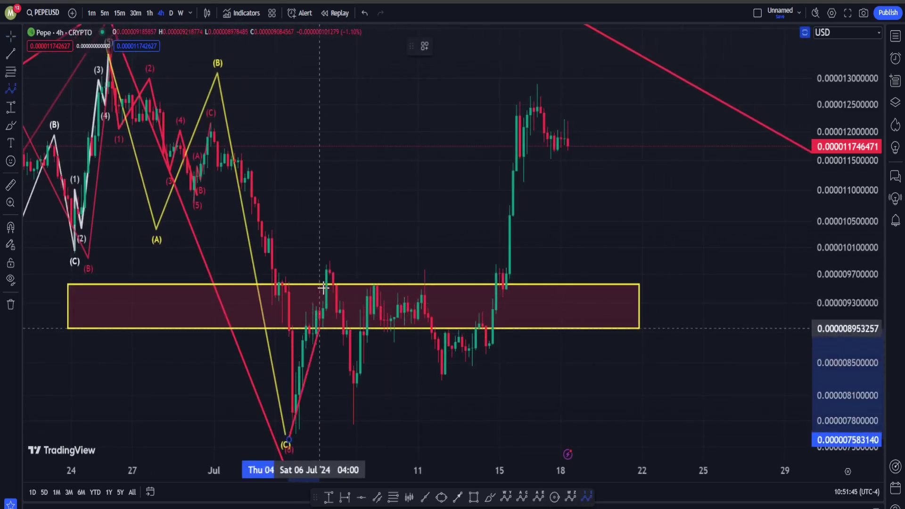
click(323, 249)
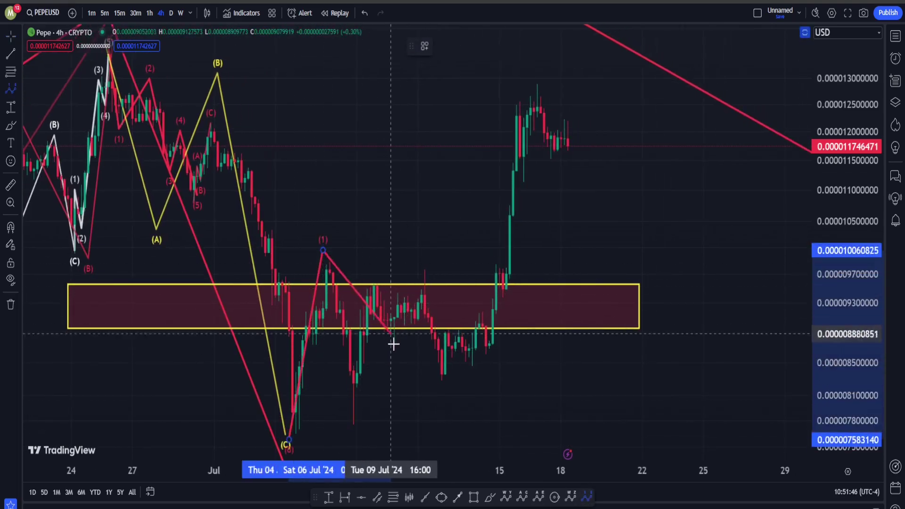
click(367, 448)
scroll(831, 147, down, 2)
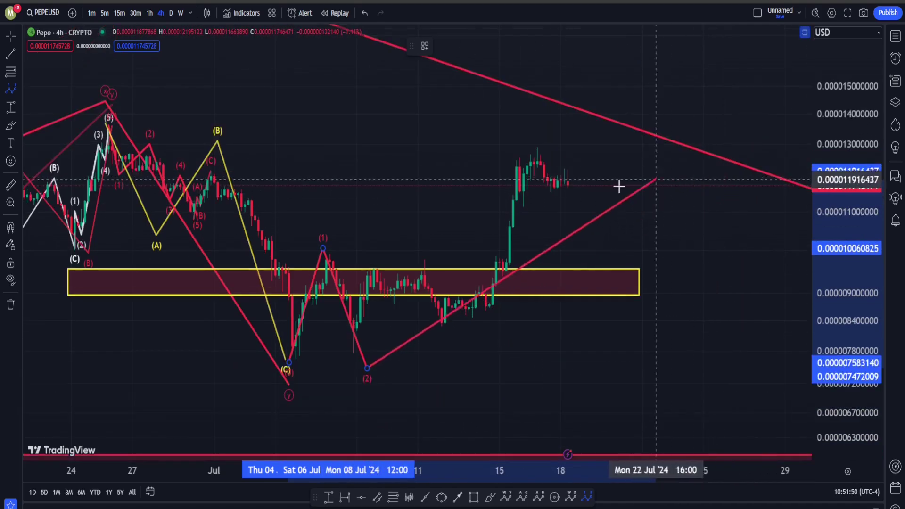
click(636, 89)
click(723, 142)
click(781, 52)
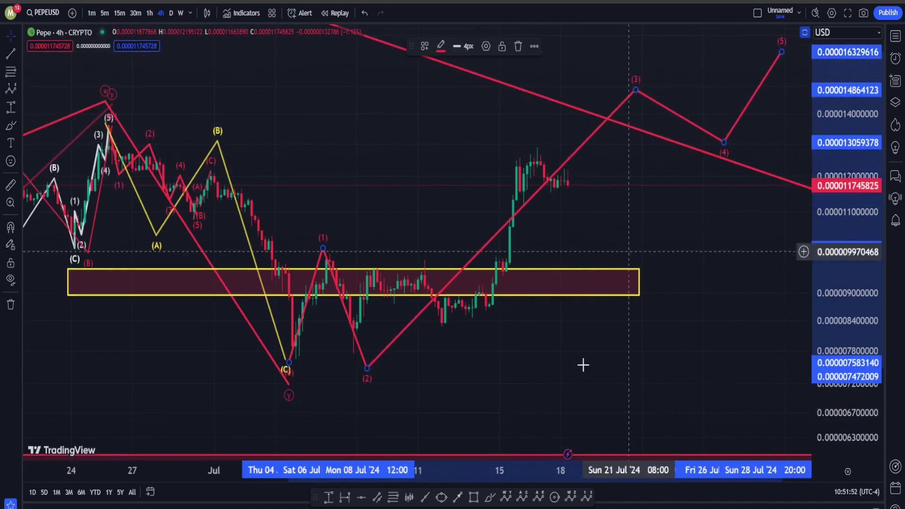
- Draw a white Elliott impulse inside red wave (3) from the 7 July low, placing (1)–(5) on 8, 12, 18, 20 and 21 July 2024
click(588, 496)
click(353, 346)
click(370, 262)
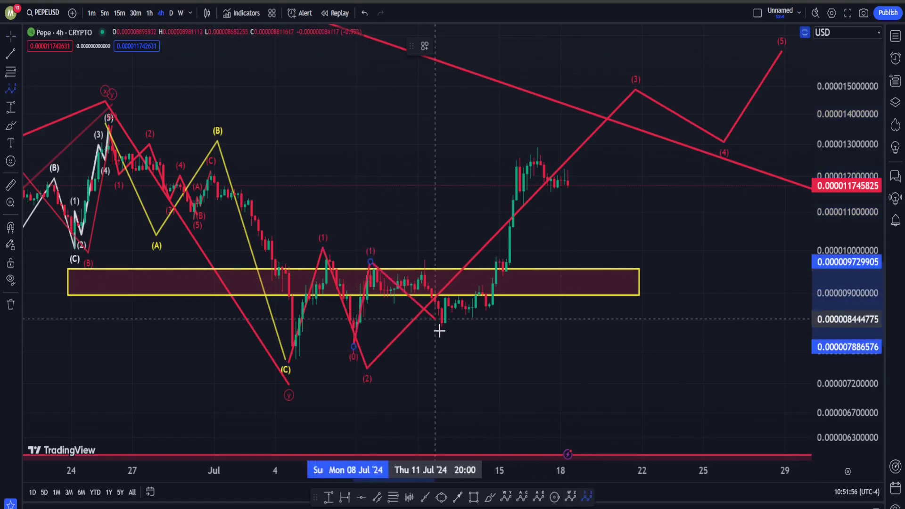
click(439, 331)
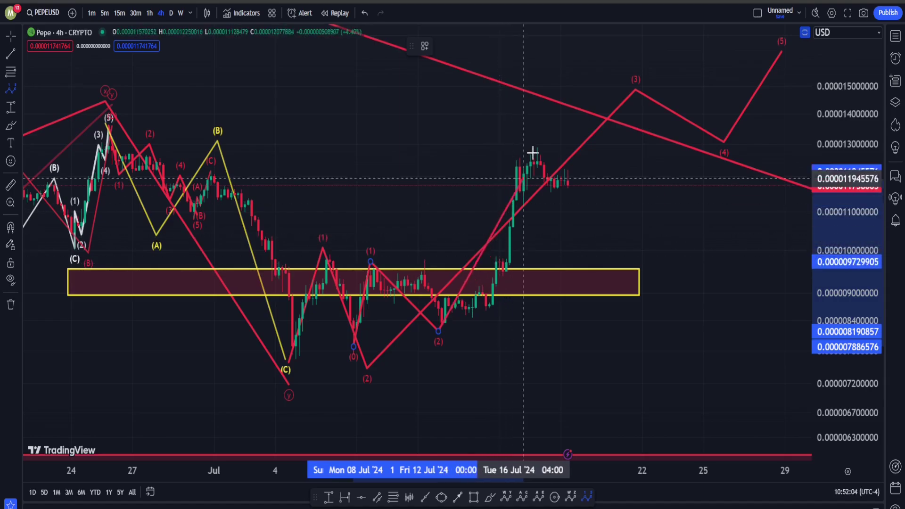
click(565, 112)
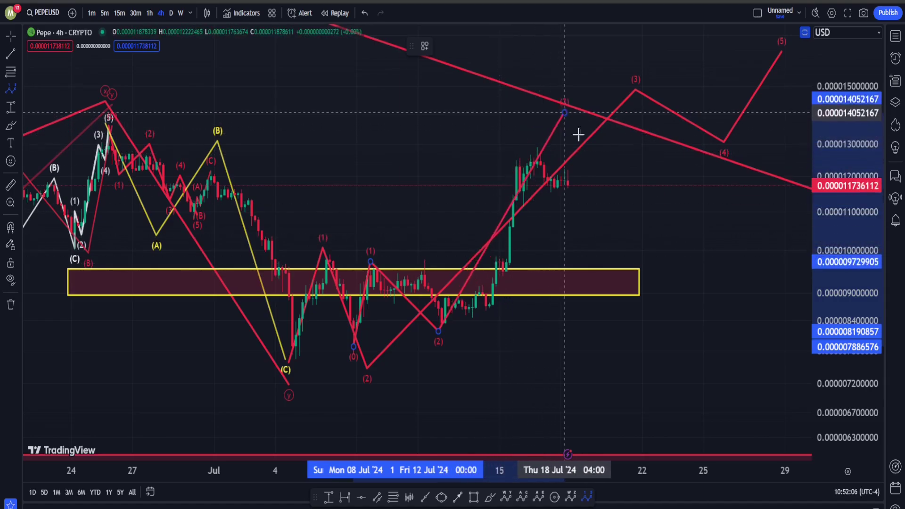
click(602, 175)
click(636, 91)
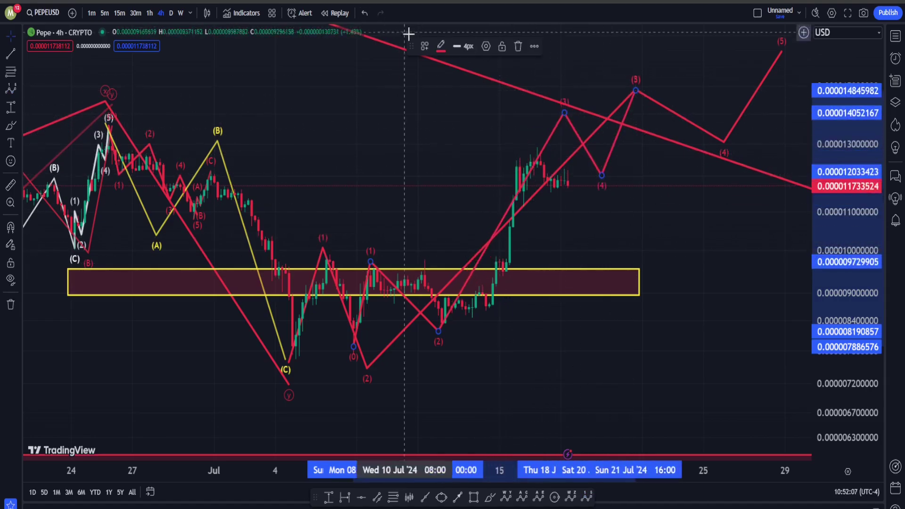
click(439, 49)
click(441, 68)
- Move the red impulse's wave (3) point up to 0.000015761441 on 22 July 2024, just beyond white wave (5)
drag(438, 182, 310, 239)
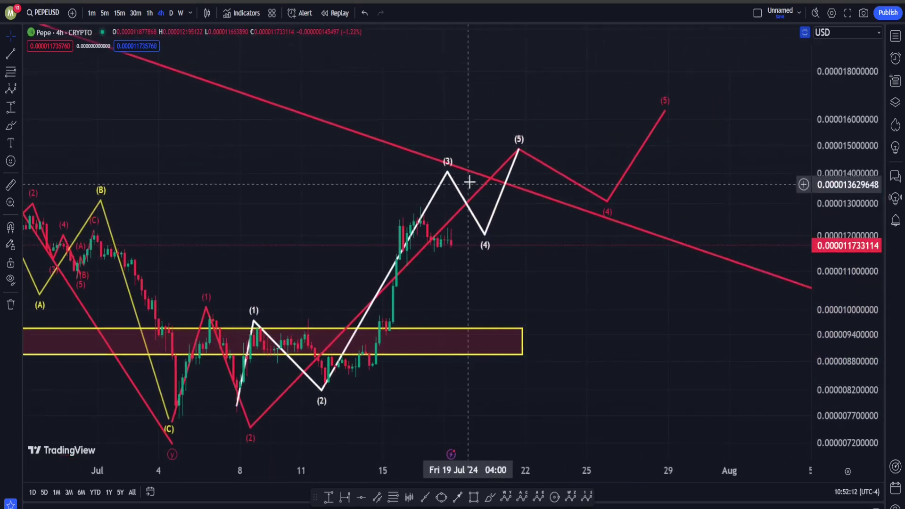
click(523, 158)
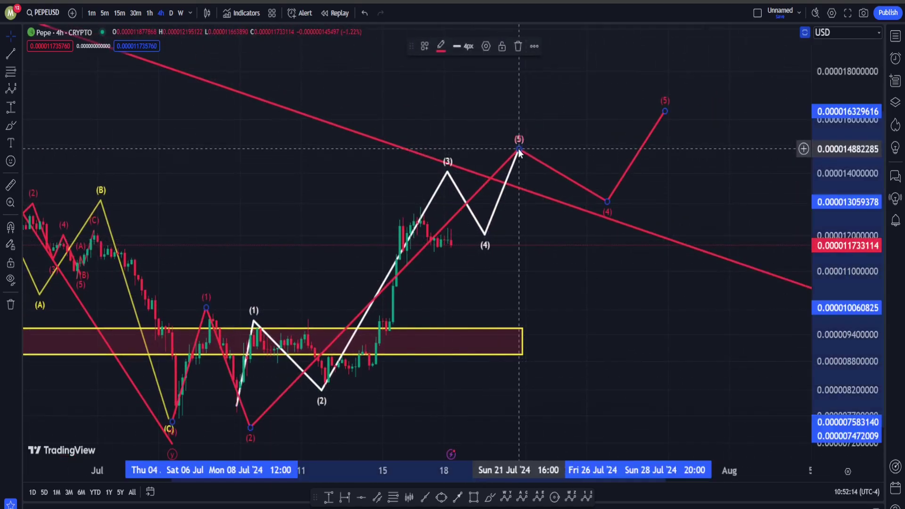
mouse_move(518, 150)
mouse_down()
mouse_move(517, 129)
mouse_move(530, 124)
mouse_up()
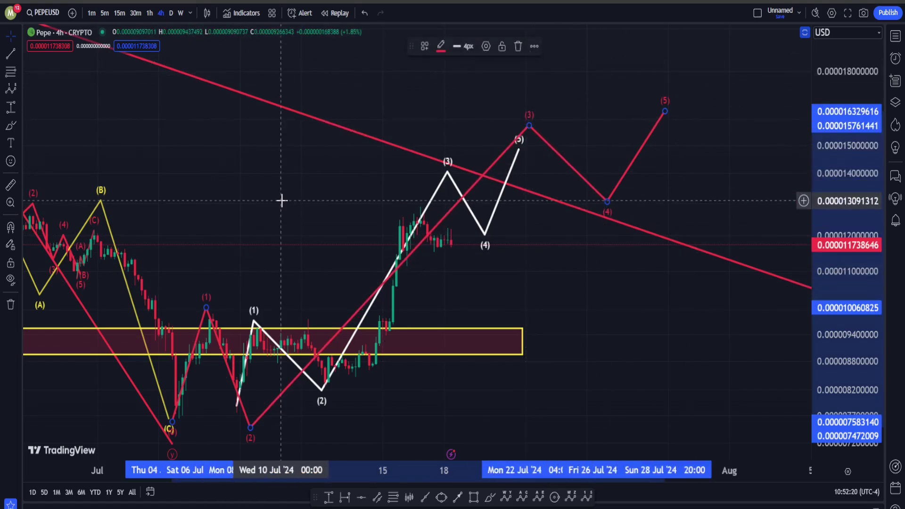
- Circle the white wave (3) rally and the projected waves (4) and (5) with yellow brush strokes and undo the strokes
drag(353, 189, 477, 156)
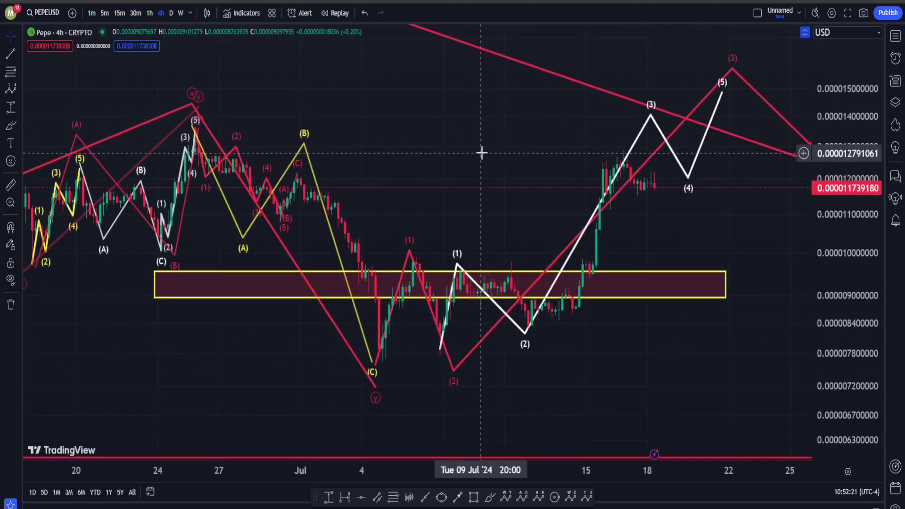
click(490, 498)
mouse_move(661, 127)
mouse_down()
mouse_move(519, 352)
mouse_move(681, 264)
mouse_up()
mouse_move(715, 215)
mouse_down()
mouse_move(685, 128)
mouse_move(643, 160)
mouse_up()
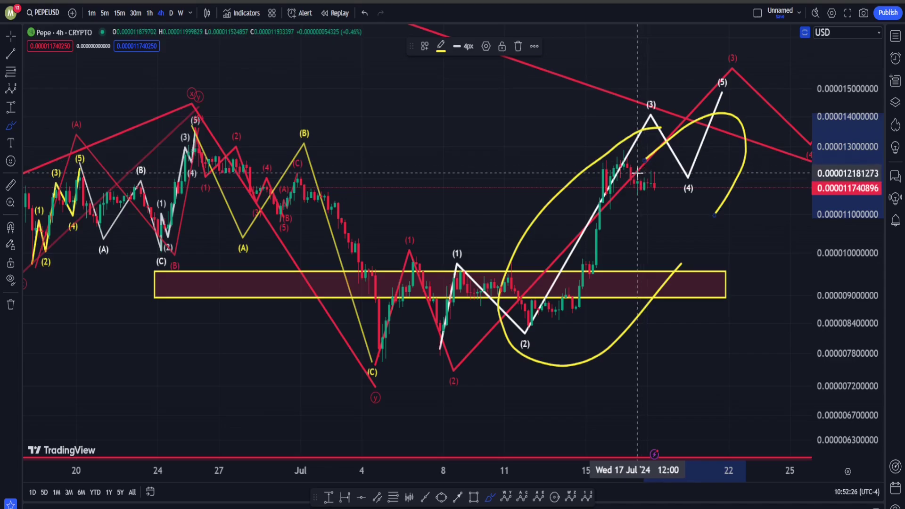
key(ctrl)
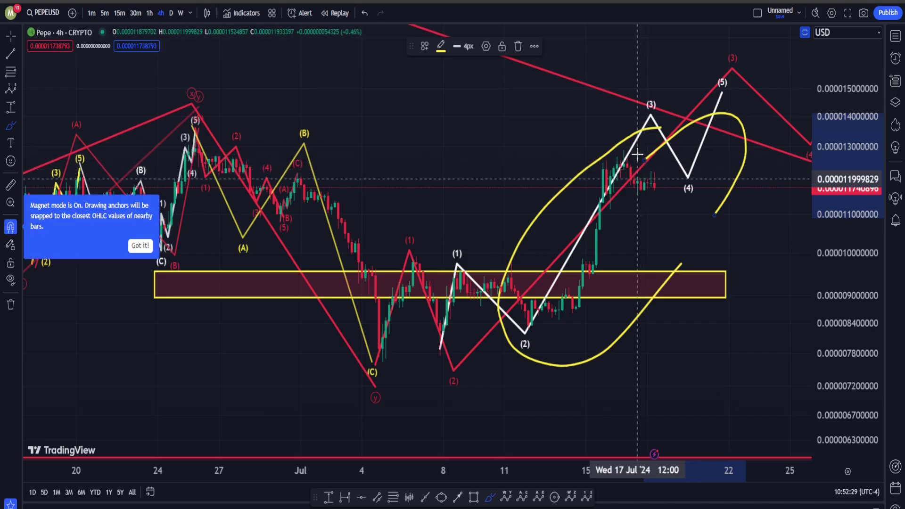
key(ctrl)
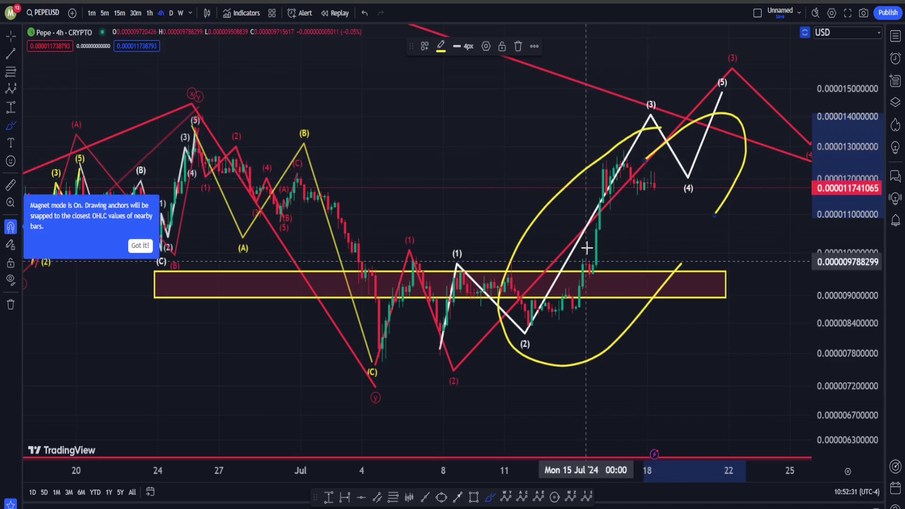
key(ctrl+z)
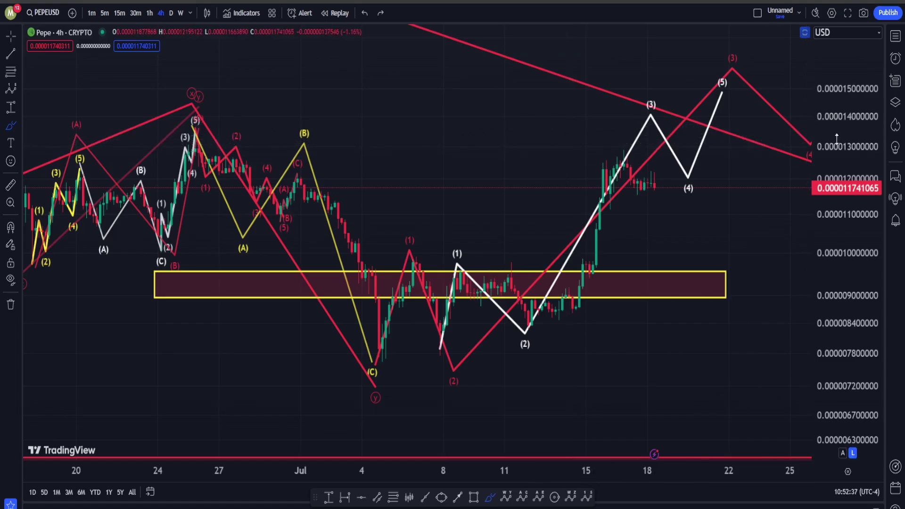
- Extend the yellow-bordered zone's end date to about 24 July 2024
scroll(838, 140, up, 5)
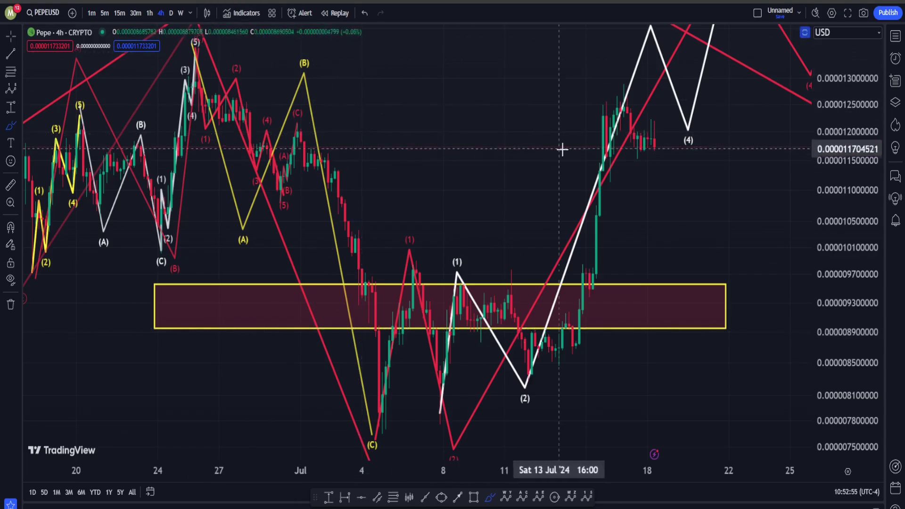
key(Escape)
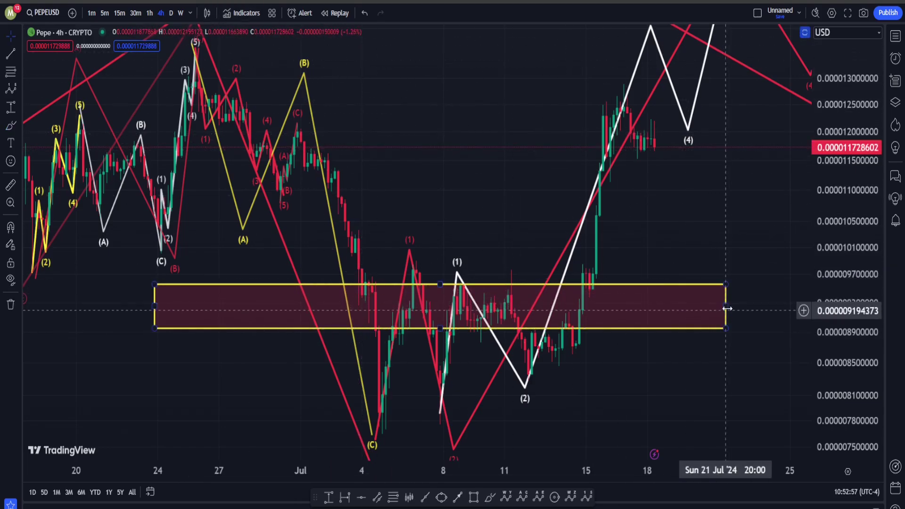
drag(727, 307, 771, 309)
drag(682, 399, 652, 419)
- Sketch a falling yellow brush path from the current price through the yellow-bordered zone and undo it
click(491, 498)
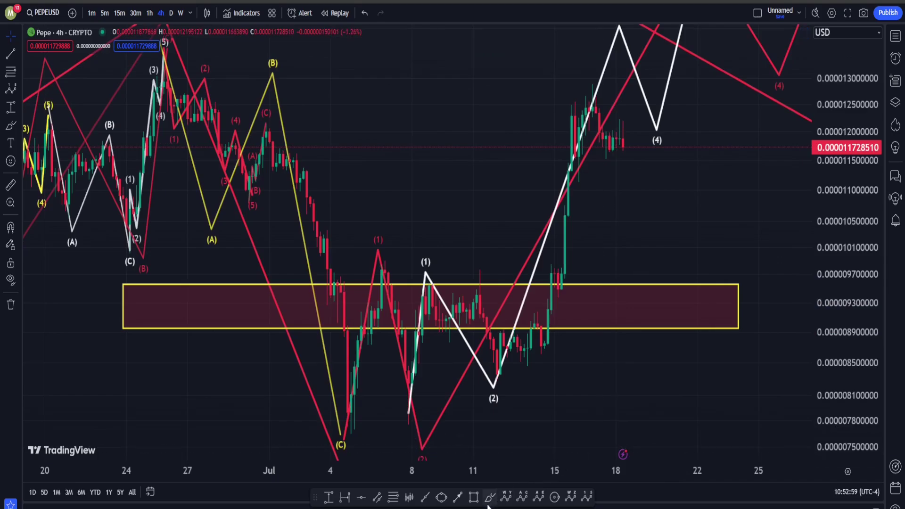
mouse_move(599, 195)
mouse_down()
mouse_move(679, 392)
mouse_move(715, 297)
mouse_move(811, 448)
mouse_up()
key(ctrl+z)
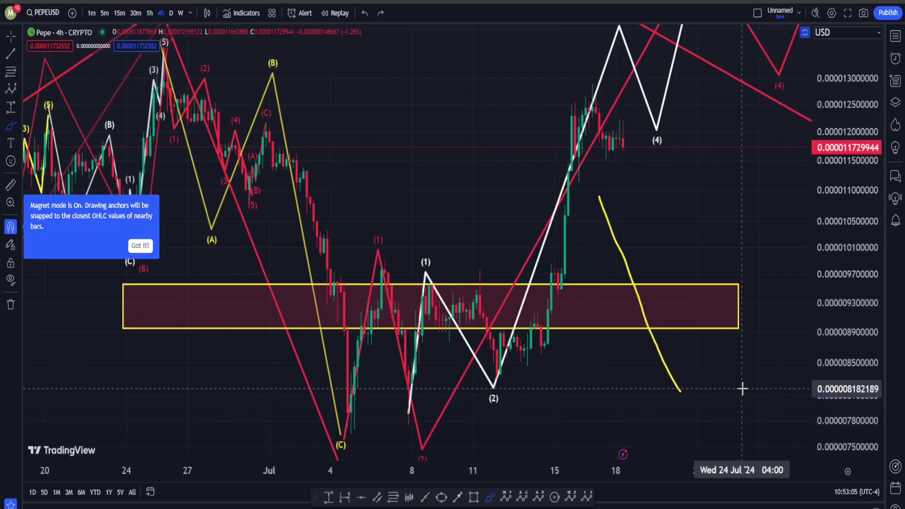
key(ctrl+z)
- Switch the chart to the weekly timeframe and examine the June and July 2024 candles around the yellow-bordered zone
click(180, 13)
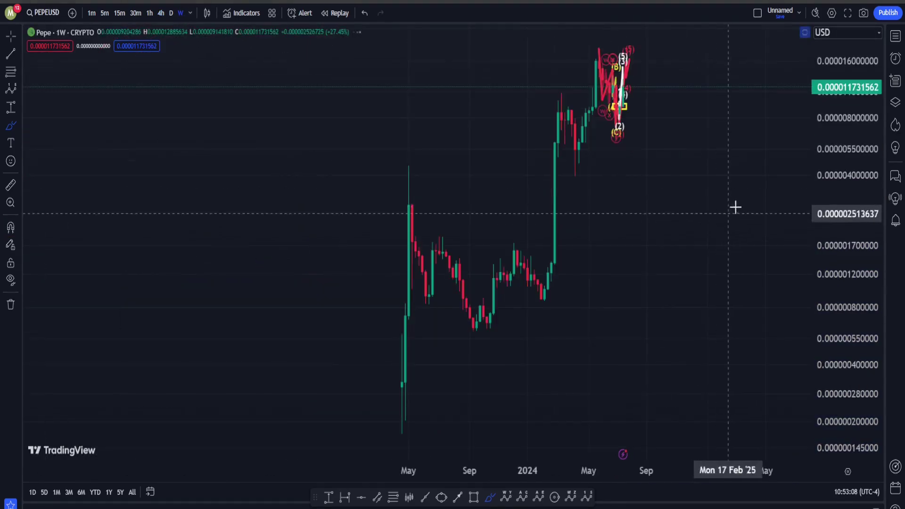
scroll(383, 198, up, 6)
scroll(189, 177, up, 3)
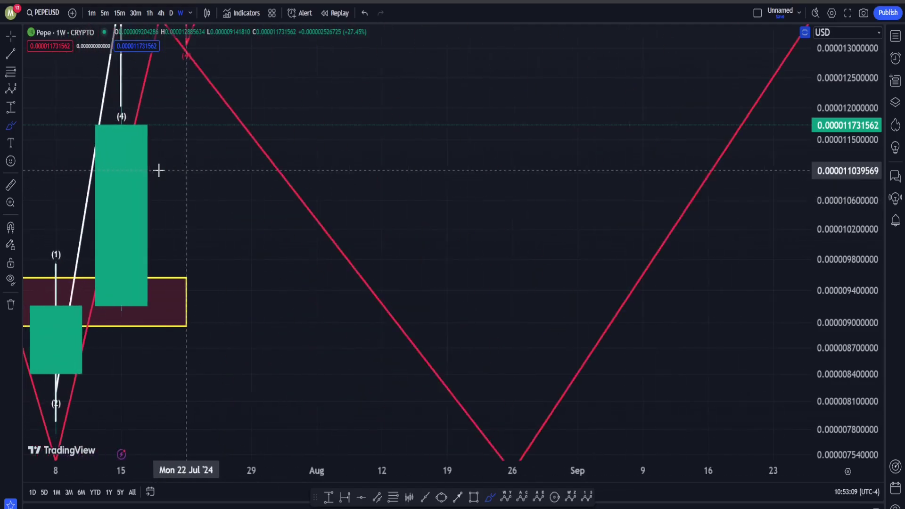
scroll(581, 202, up, 5)
scroll(579, 322, left, 2)
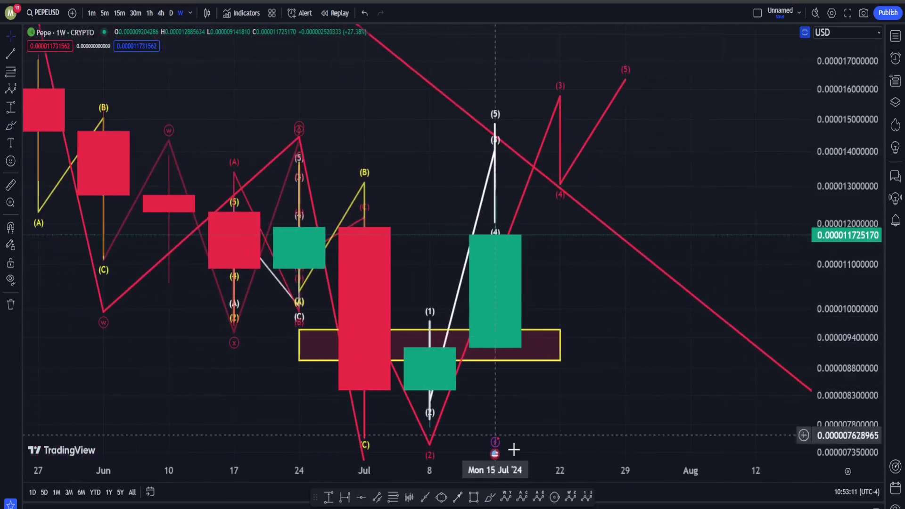
- Mark the weekly candle of 1 July 2024 at the yellow-bordered zone with the brush and undo the stroke
click(489, 497)
mouse_move(364, 313)
mouse_down()
mouse_move(349, 358)
mouse_move(430, 427)
mouse_move(307, 354)
mouse_up()
key(ctrl+z)
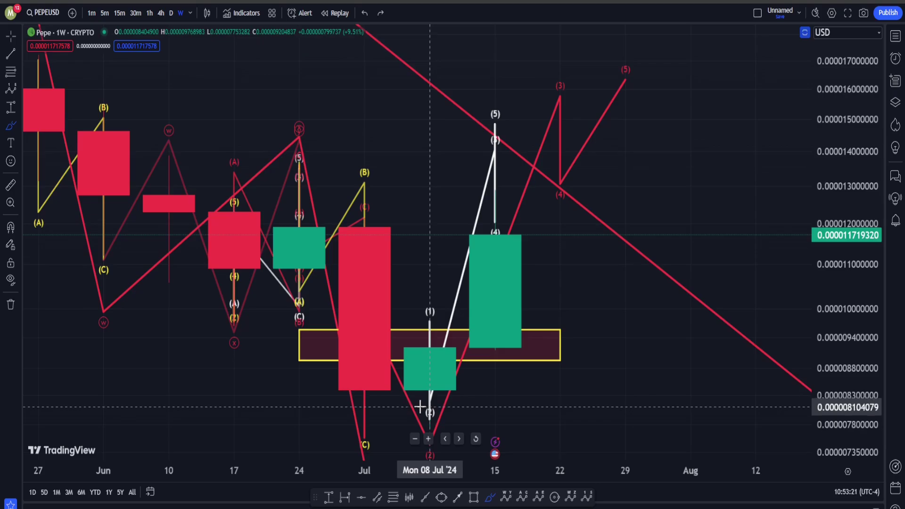
key(ctrl)
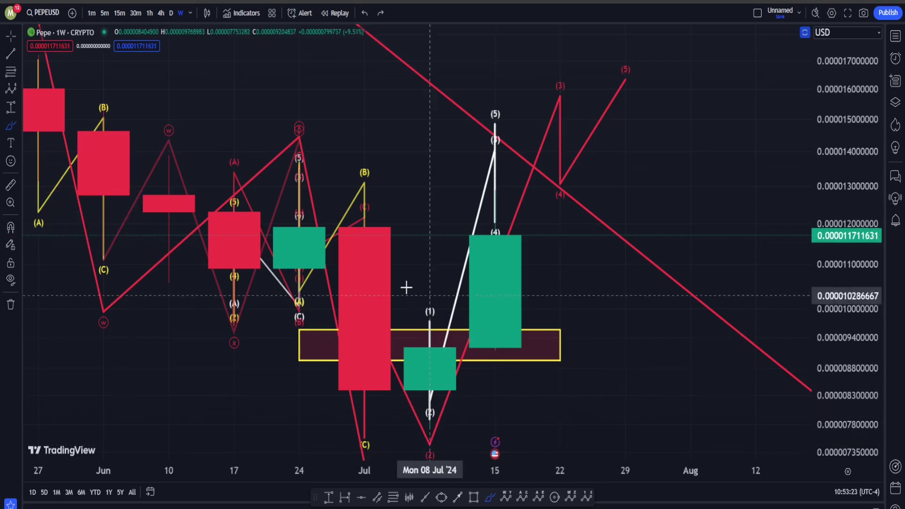
- Switch the chart to the 15-minute timeframe and show the July 2024 wave counts around the yellow-bordered zone
click(119, 13)
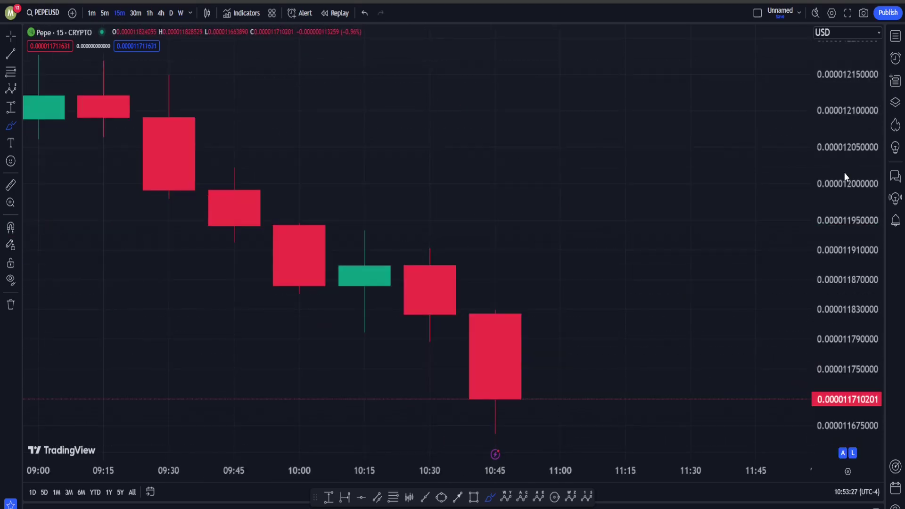
scroll(519, 243, down, 5)
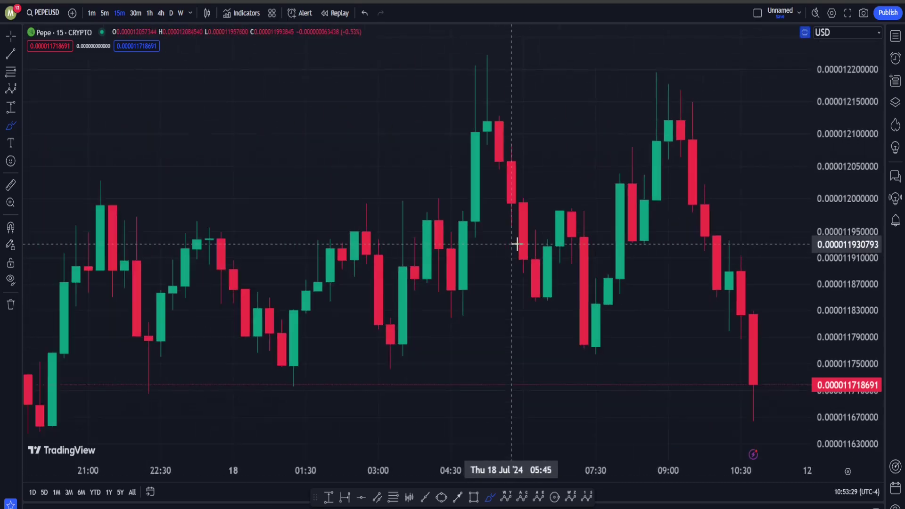
scroll(517, 244, down, 10)
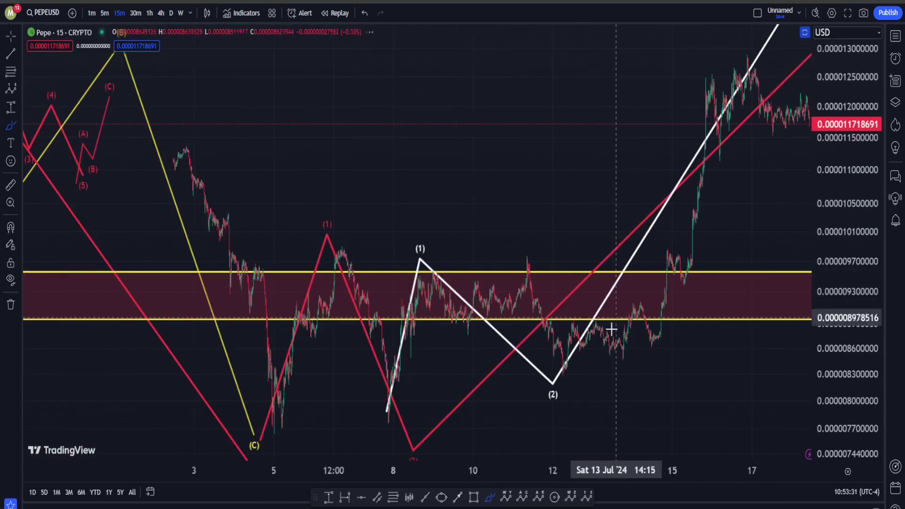
- Sketch a brush stroke below white wave (2) and the 13 July 2024 lows and undo it
mouse_move(620, 394)
mouse_down()
mouse_move(574, 434)
mouse_move(715, 216)
mouse_move(547, 451)
mouse_move(506, 446)
mouse_up()
key(ctrl+z)
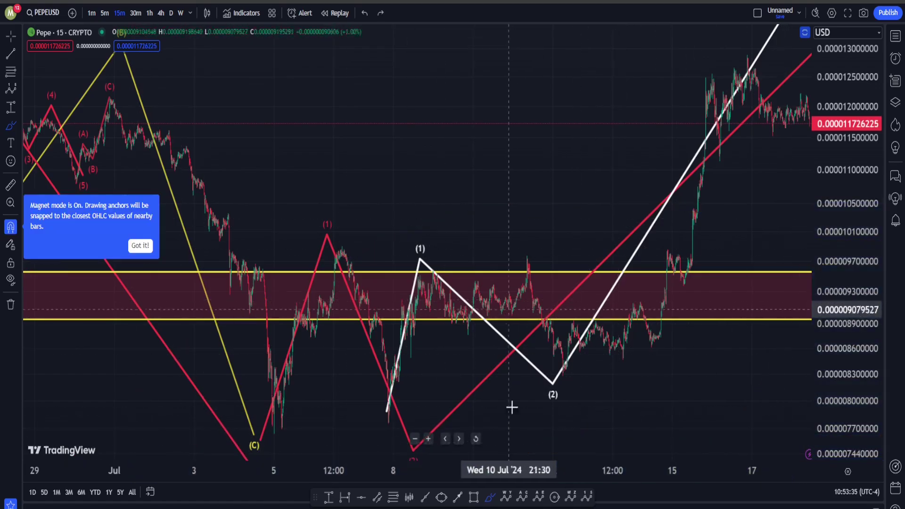
scroll(445, 220, right, 5)
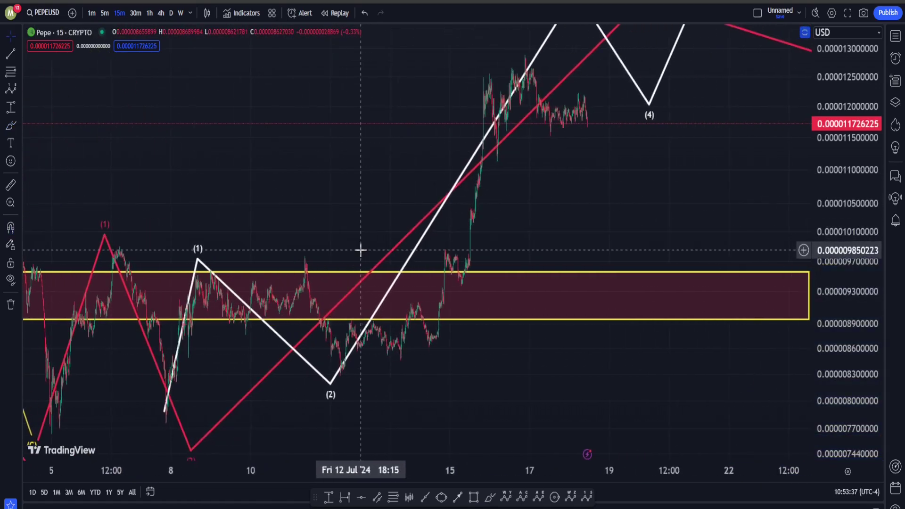
scroll(584, 239, down, 6)
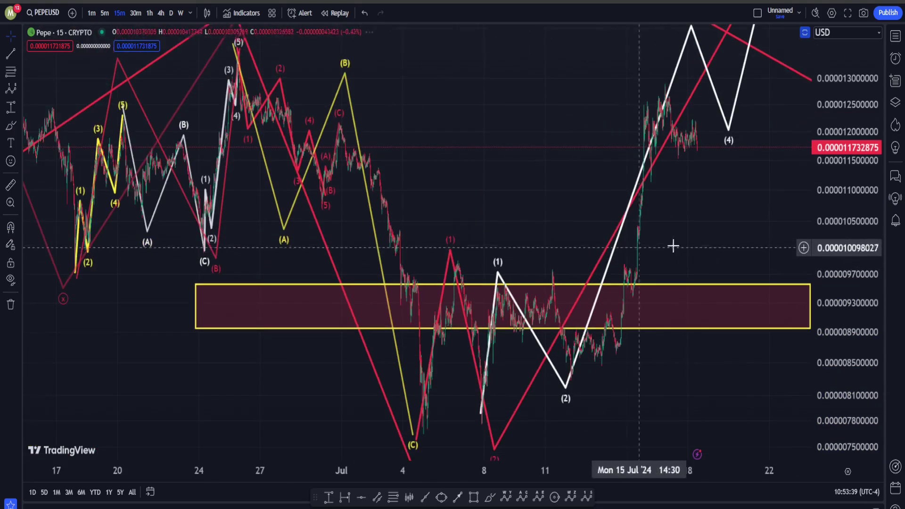
drag(739, 247, 665, 260)
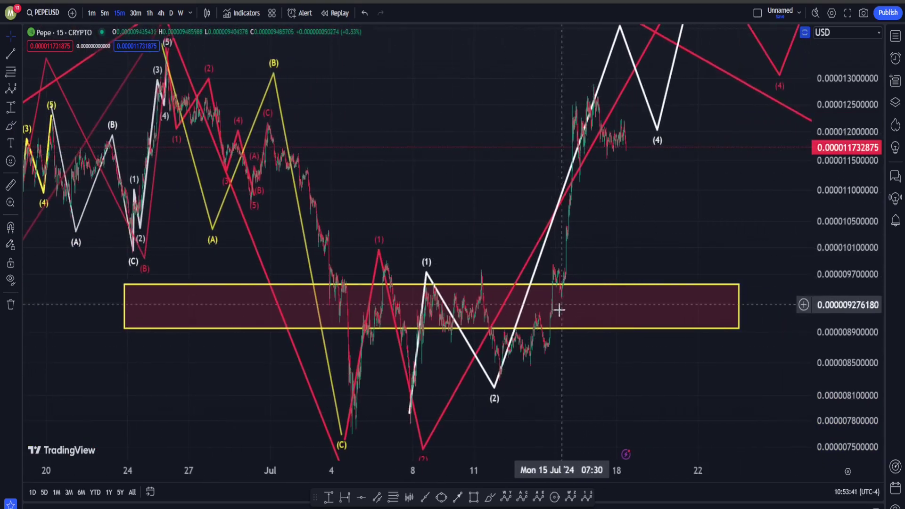
click(520, 326)
click(609, 175)
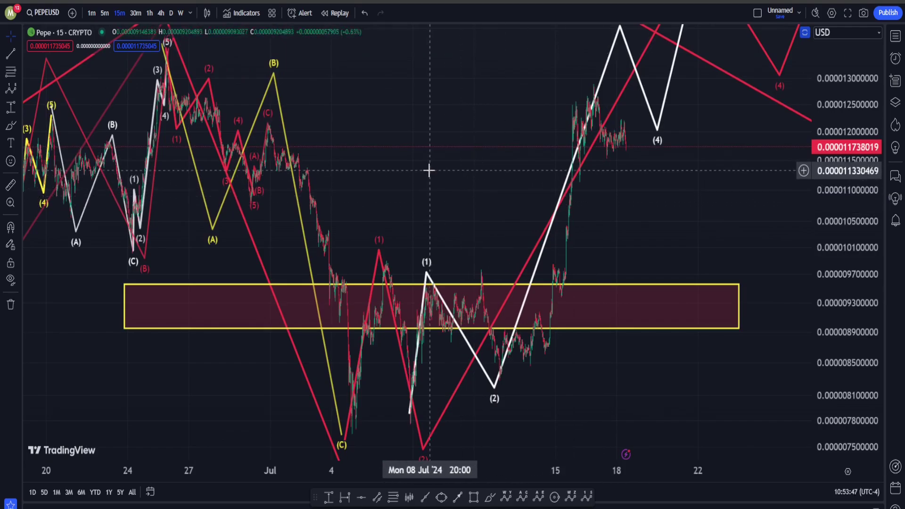
- Sketch a yellow falling zigzag followed by a rising stroke in the empty chart area above price, undo both, and restore the price scale
drag(429, 172, 508, 172)
drag(853, 114, 839, 290)
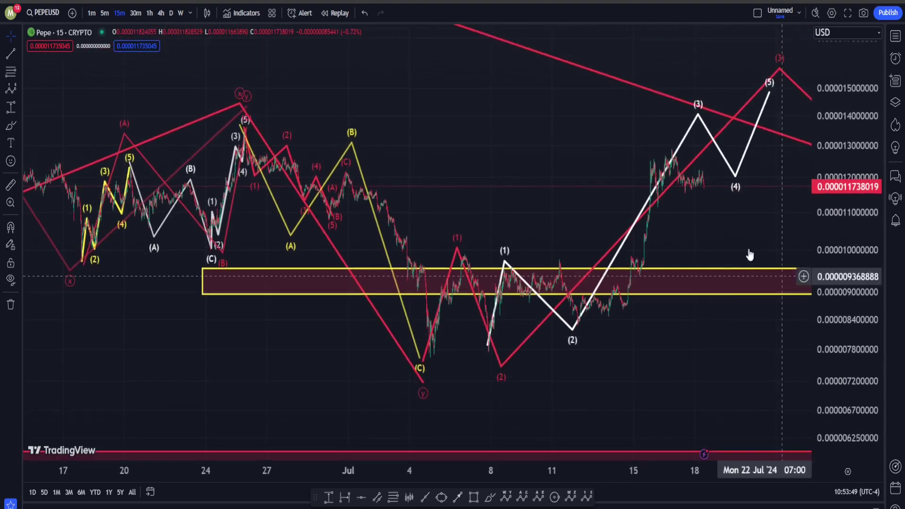
drag(703, 202, 479, 448)
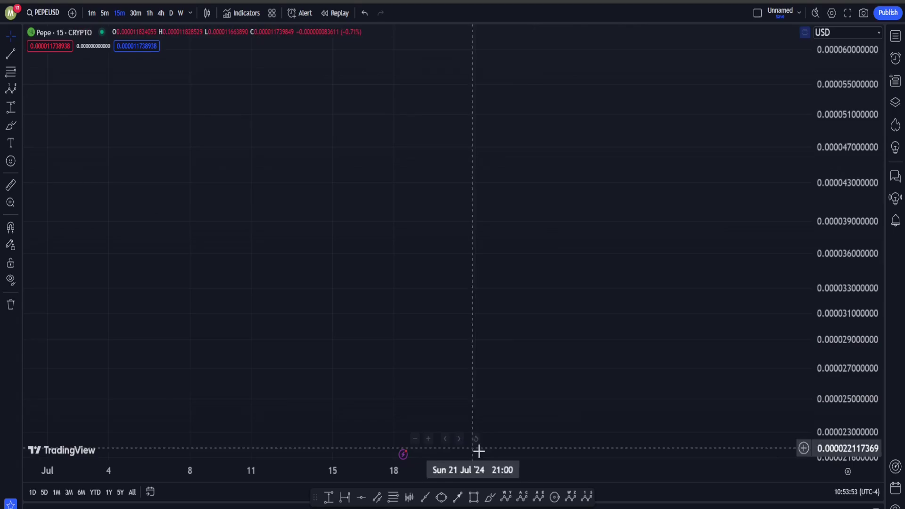
click(489, 499)
mouse_move(177, 66)
mouse_down()
mouse_move(252, 168)
mouse_move(406, 295)
mouse_move(485, 235)
mouse_move(603, 385)
mouse_move(753, 118)
mouse_up()
mouse_move(519, 217)
mouse_down()
mouse_move(443, 211)
mouse_move(484, 270)
mouse_up()
key(ctrl+z)
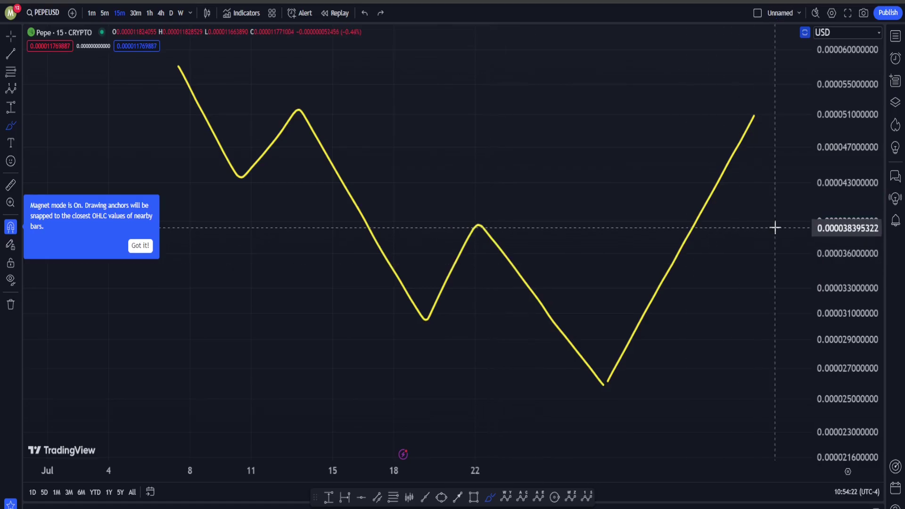
key(ctrl+z)
double_click(826, 214)
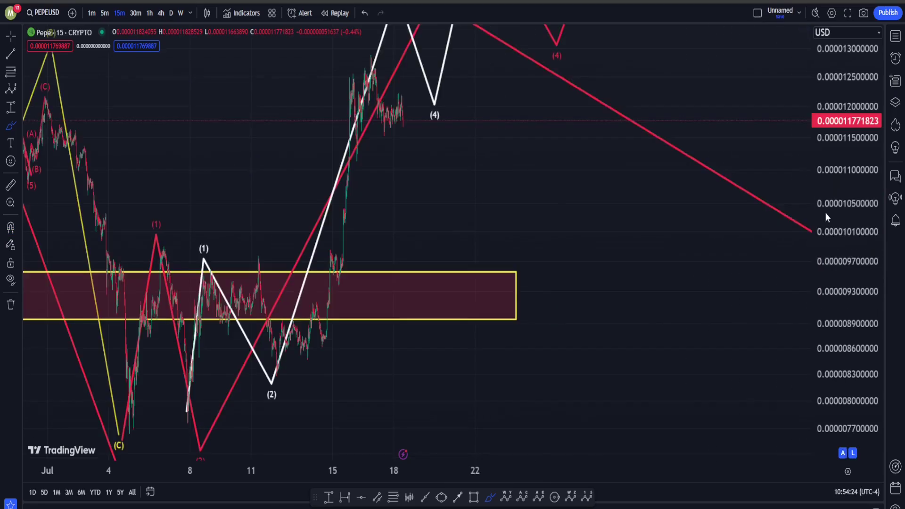
key(Escape)
- Switch the chart to the 1-hour timeframe and load the Kraken PEPE / U.S. Dollar symbol
drag(192, 111, 665, 231)
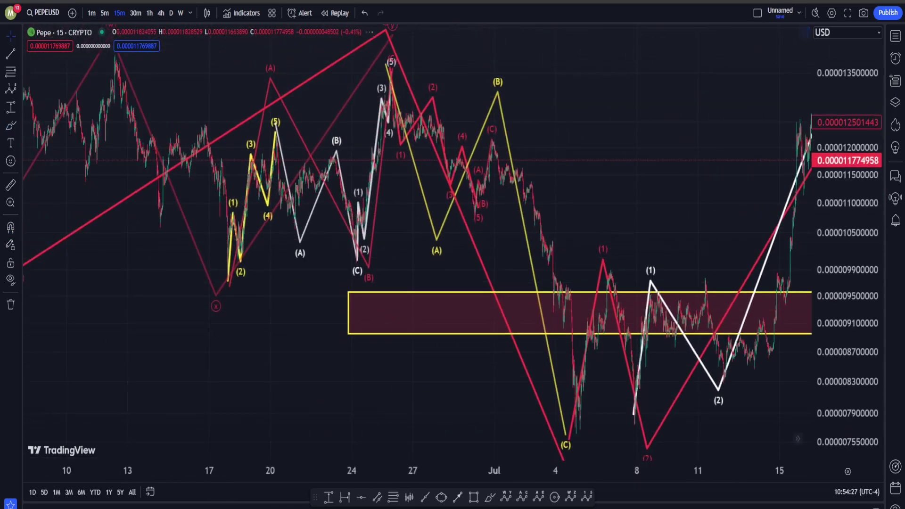
click(149, 13)
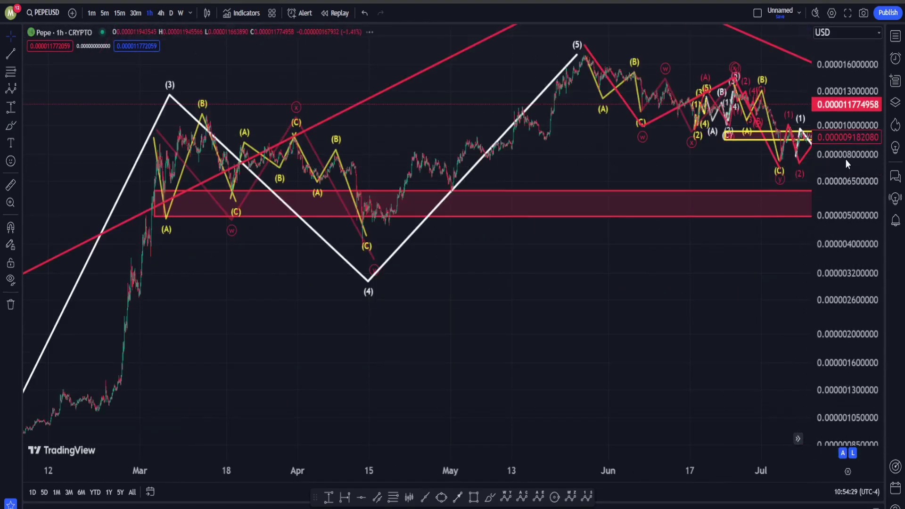
scroll(734, 178, up, 2)
click(47, 17)
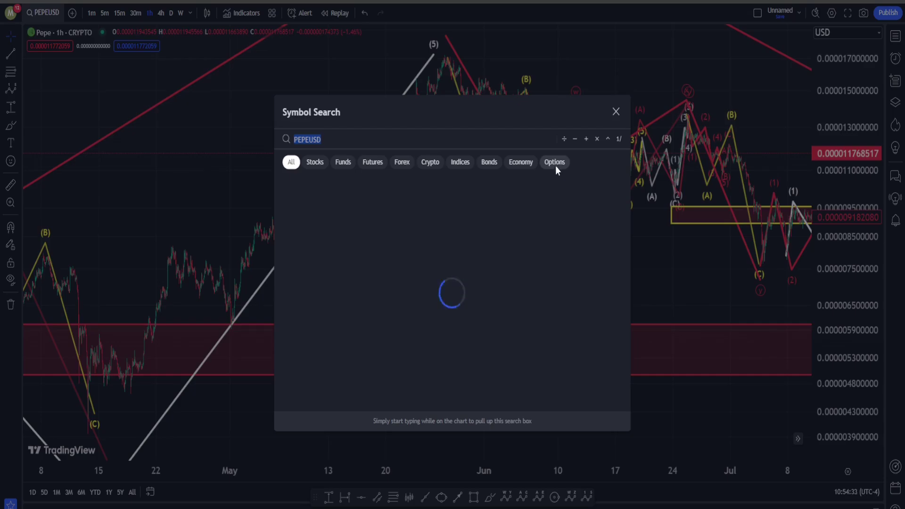
click(581, 208)
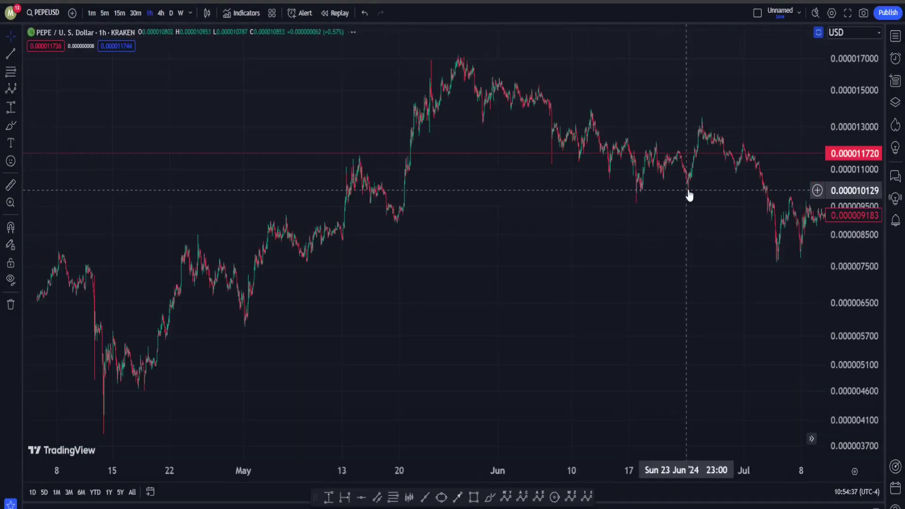
- Sketch the decline from the late May 2024 high, a rise from mid-July and a circle around the late June high, and undo the strokes
drag(670, 217, 478, 319)
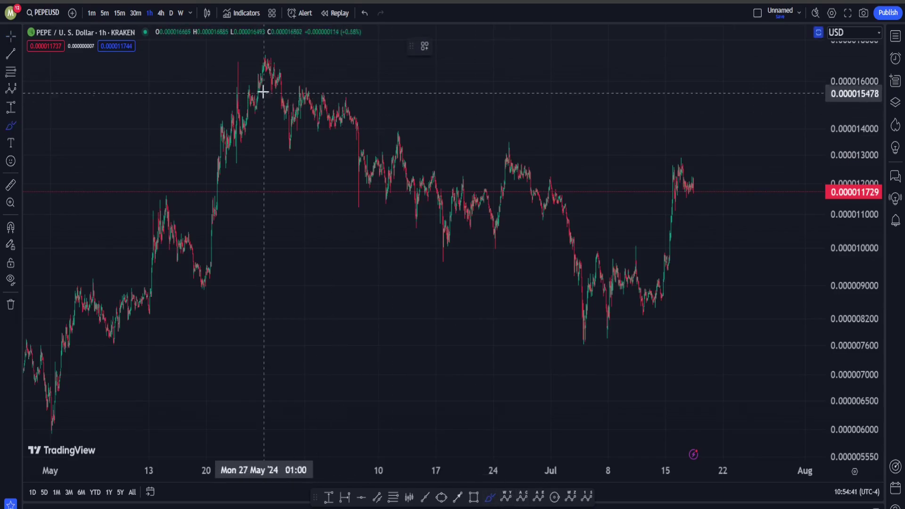
mouse_move(256, 50)
mouse_down()
mouse_move(341, 101)
mouse_move(391, 193)
mouse_move(415, 151)
mouse_move(455, 252)
mouse_move(515, 158)
mouse_move(639, 375)
mouse_up()
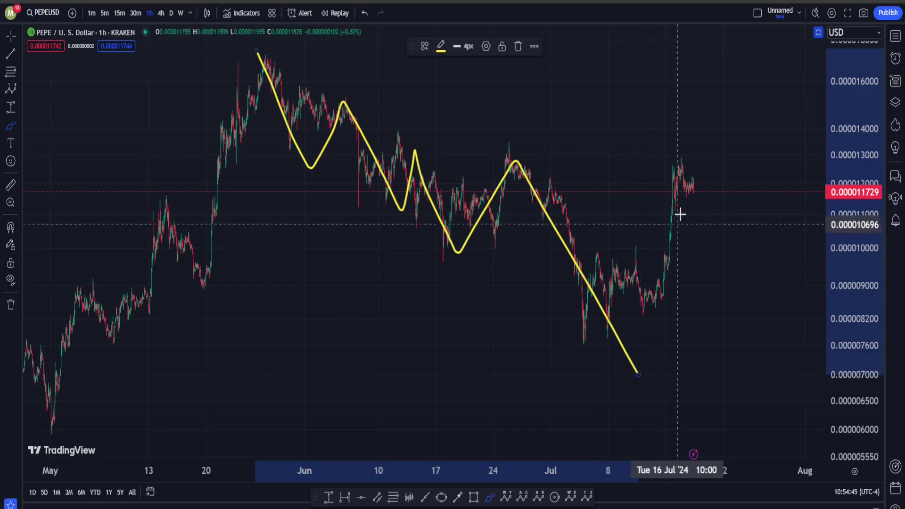
drag(688, 190, 746, 84)
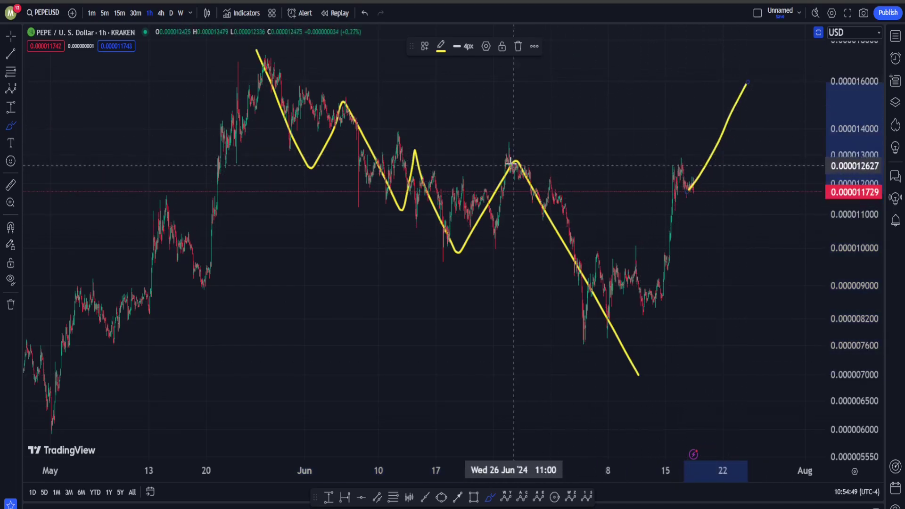
mouse_move(522, 148)
mouse_down()
mouse_move(496, 166)
mouse_move(506, 135)
mouse_move(527, 153)
mouse_up()
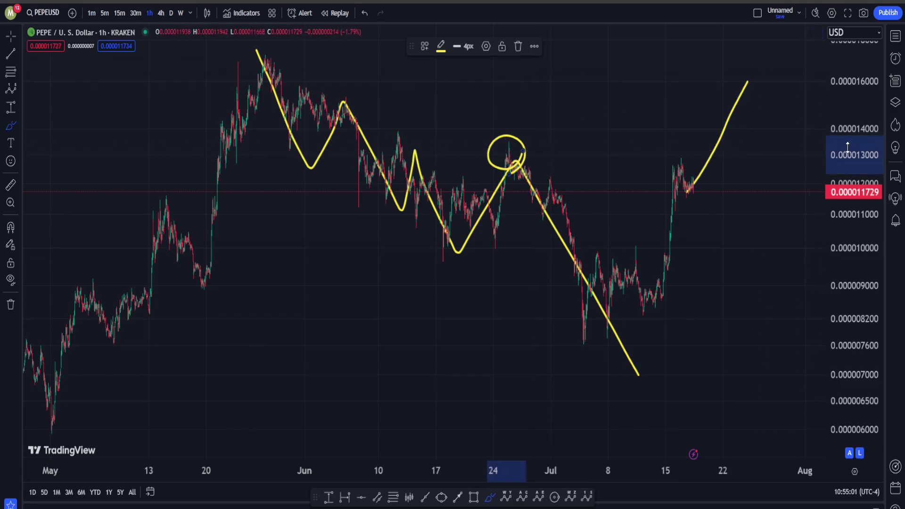
drag(848, 148, 852, 207)
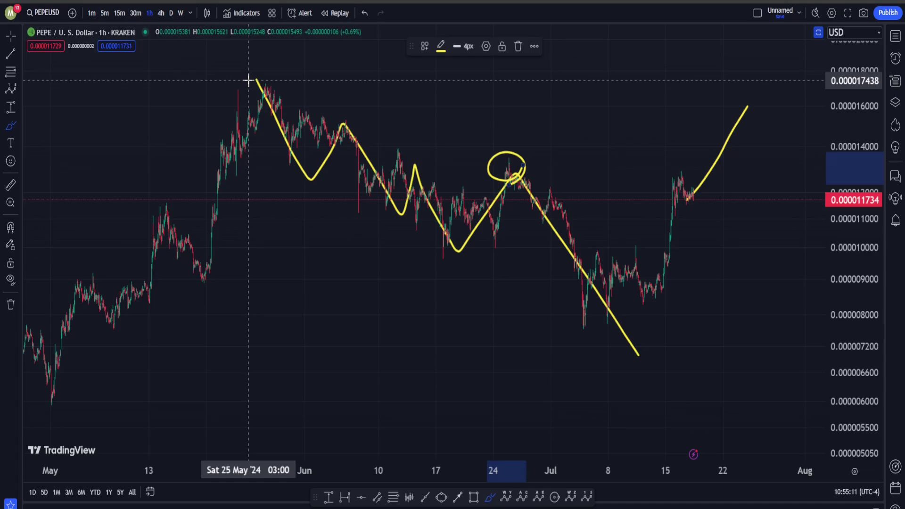
key(ctrl)
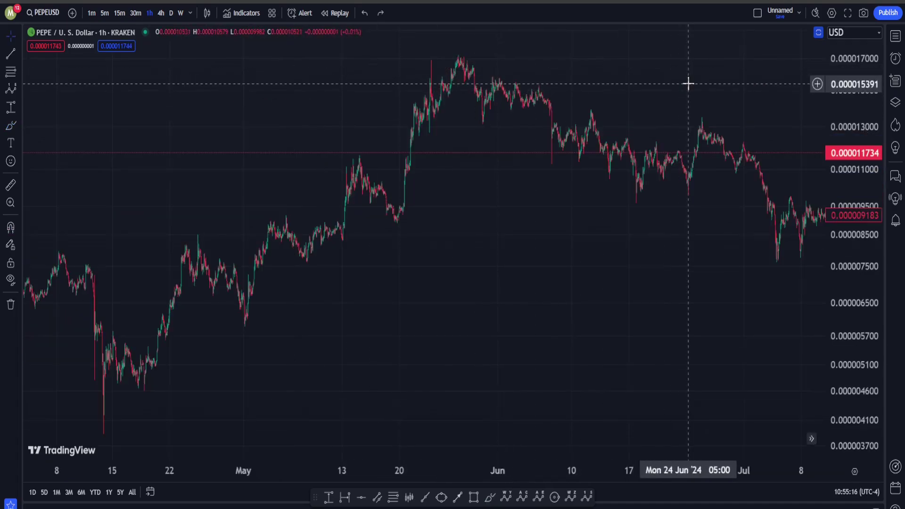
- Switch the Kraken chart to the weekly timeframe and examine its recent candles with the Stoch RSI and MACD
drag(679, 96, 395, 194)
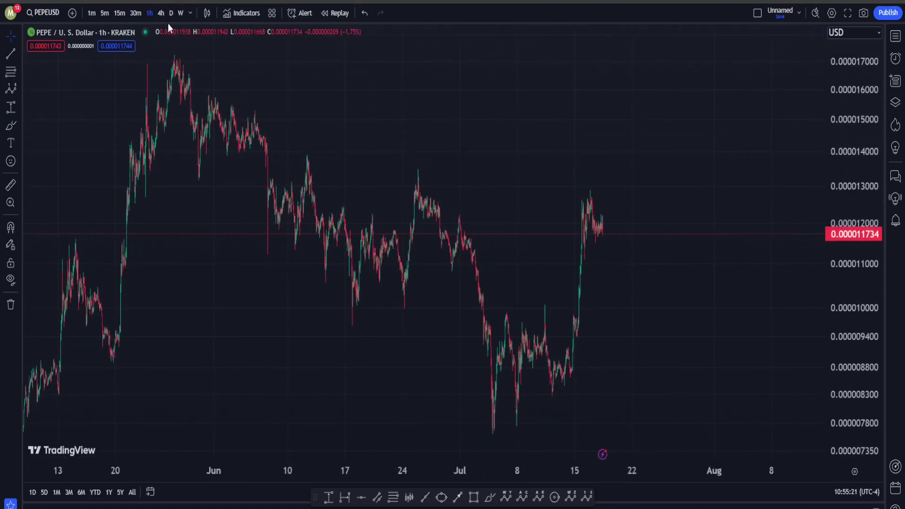
click(181, 13)
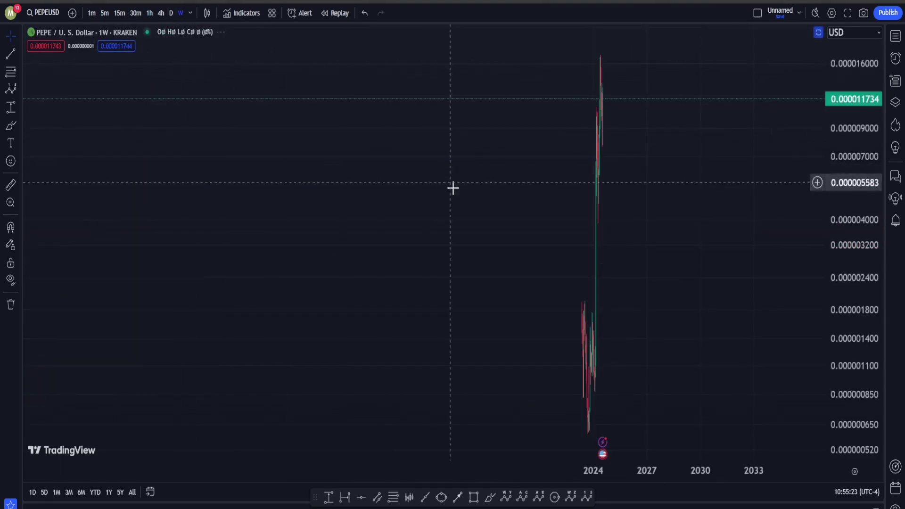
scroll(271, 233, up, 10)
drag(133, 236, 643, 259)
scroll(561, 265, up, 3)
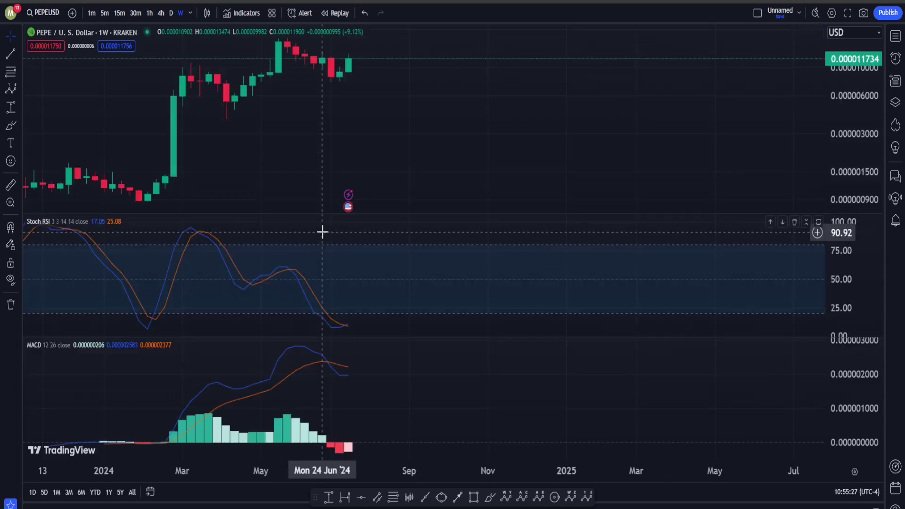
drag(293, 144, 426, 156)
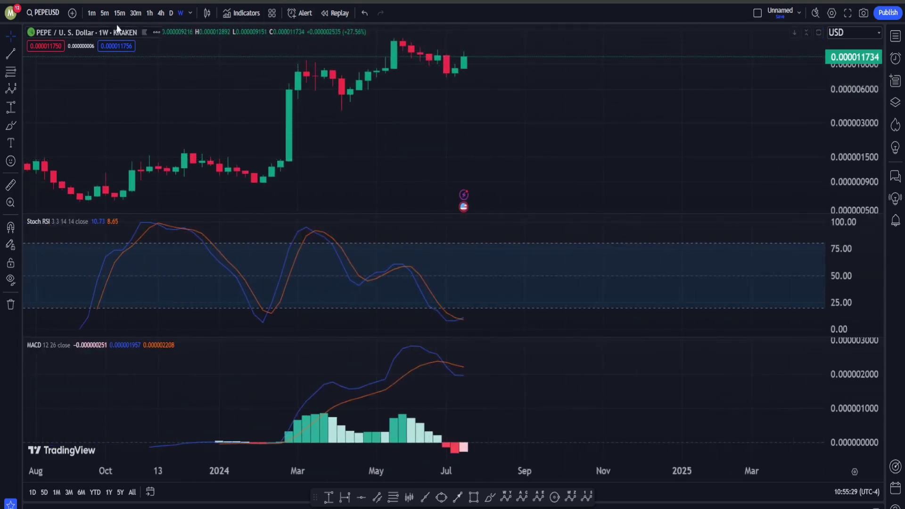
- Reload the CRYPTO PEPEUSD symbol and examine the weekly Stoch RSI lines around July 2024 up close
click(34, 15)
click(592, 185)
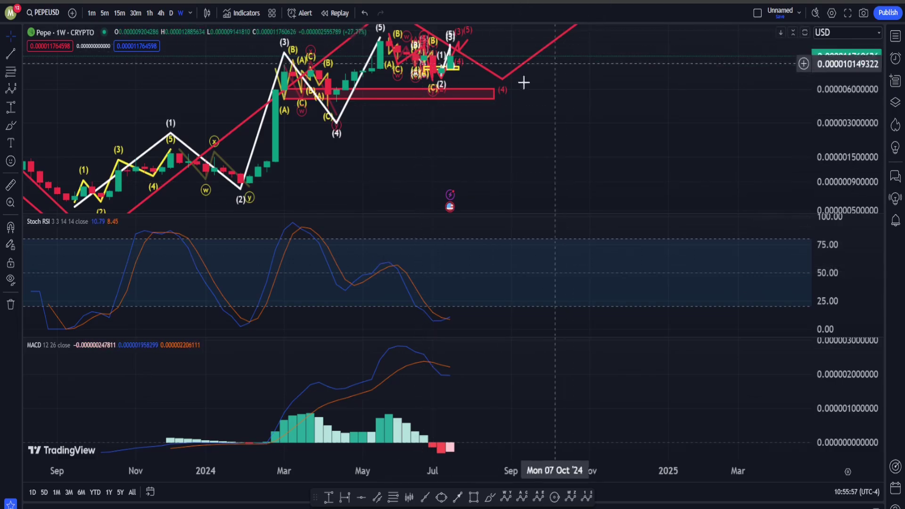
scroll(373, 119, up, 3)
scroll(371, 119, up, 8)
drag(151, 149, 530, 139)
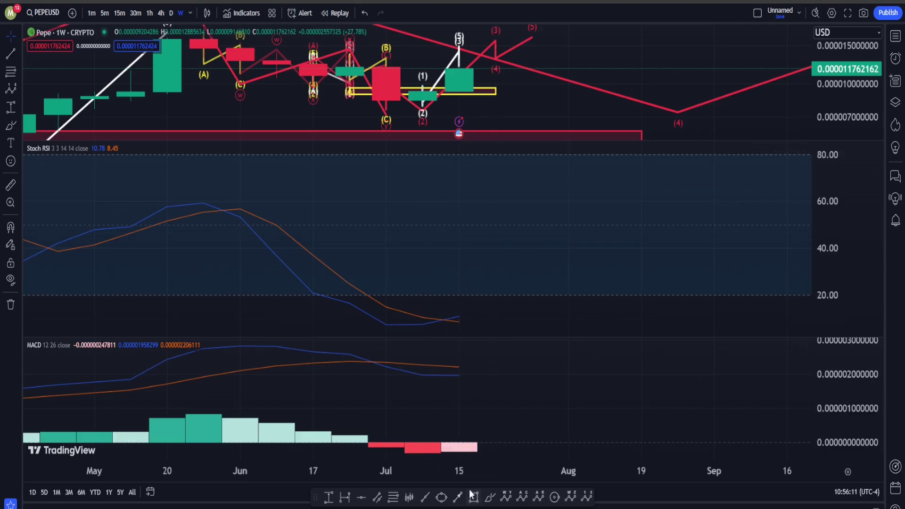
- Circle the July 2024 crossover on the weekly Stoch RSI with the brush and undo the stroke
click(493, 499)
mouse_move(461, 285)
mouse_down()
mouse_move(378, 303)
mouse_move(495, 309)
mouse_move(430, 276)
mouse_up()
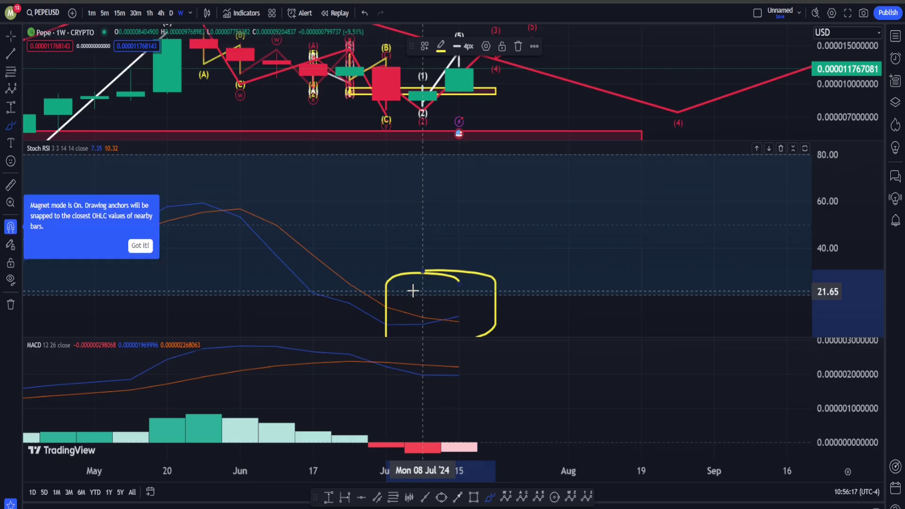
key(ctrl+z)
key(ctrl+z)
key(ctrl+z)
key(ctrl+z)
- Circle the weekly candles of 8 and 15 July 2024 with the brush and undo the stroke
mouse_move(497, 93)
mouse_down()
mouse_move(495, 78)
mouse_move(384, 88)
mouse_move(467, 121)
mouse_move(531, 85)
mouse_move(485, 73)
mouse_up()
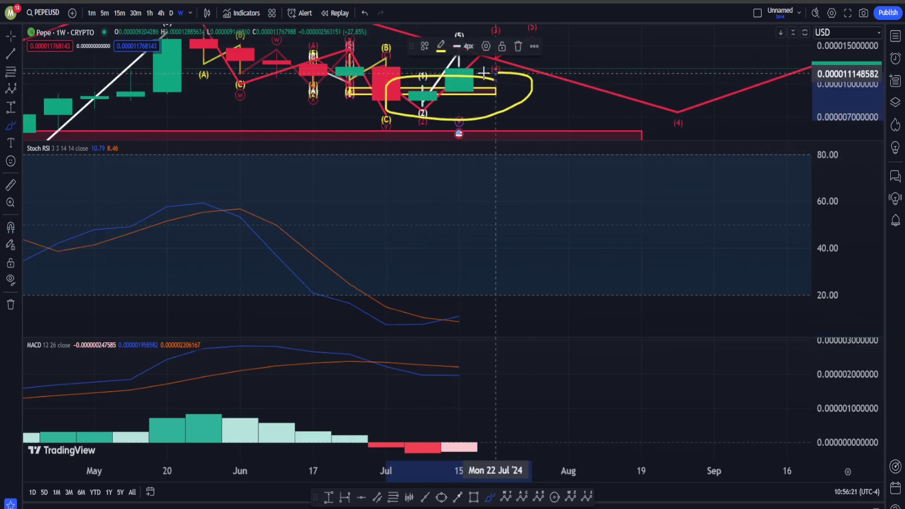
key(ctrl)
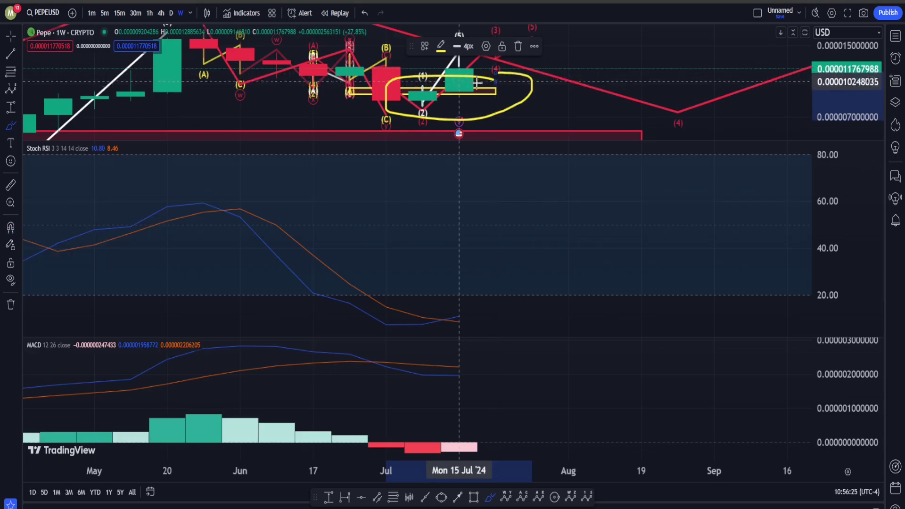
key(ctrl+z)
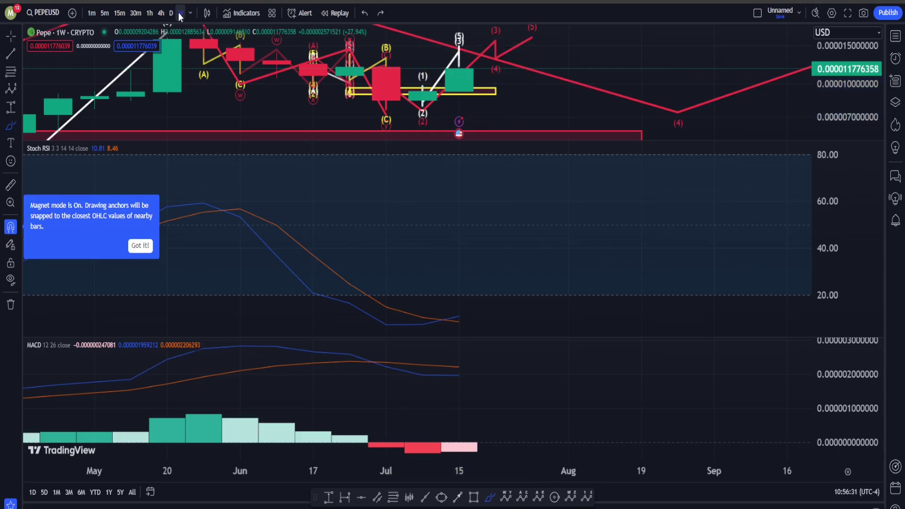
- Switch the chart to the daily timeframe and examine the Stoch RSI around 18 July 2024
click(171, 12)
scroll(612, 160, down, 3)
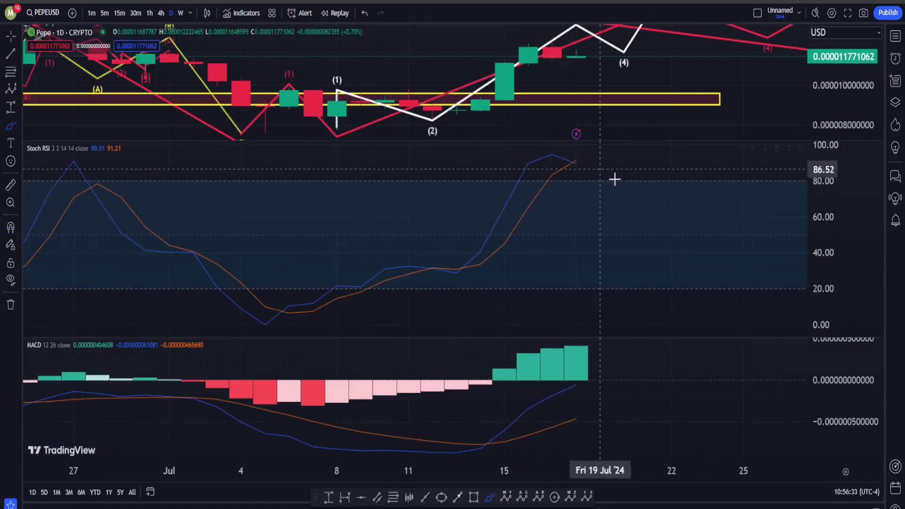
drag(680, 228, 570, 277)
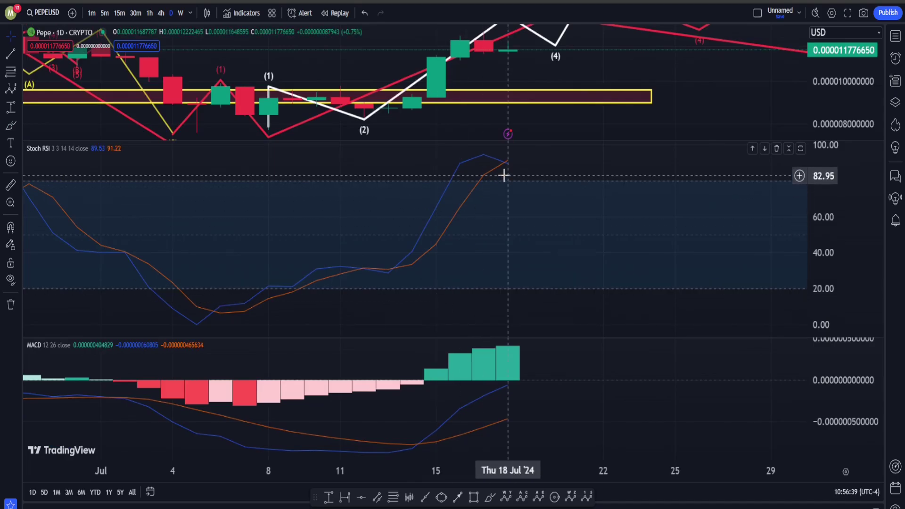
- Switch the chart to the 1-hour timeframe and maximize the price pane to hide the Stoch RSI and MACD
click(149, 13)
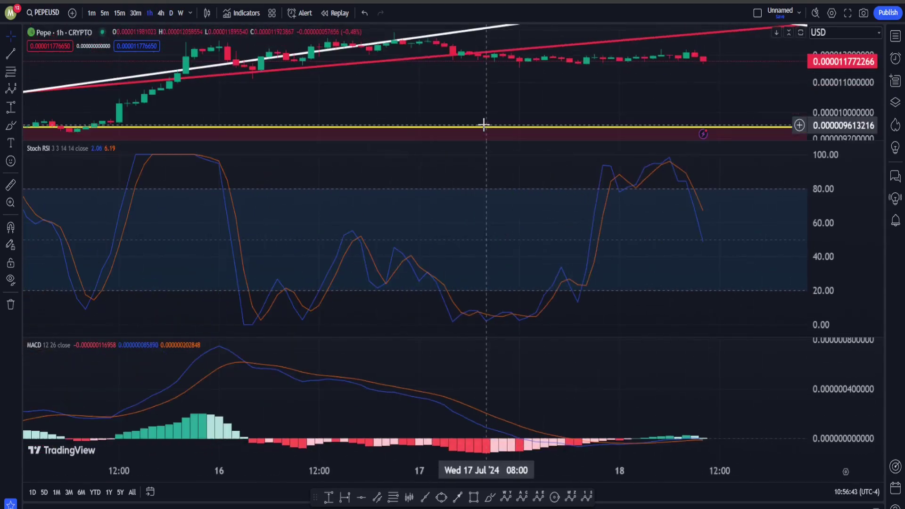
double_click(510, 104)
scroll(623, 277, down, 12)
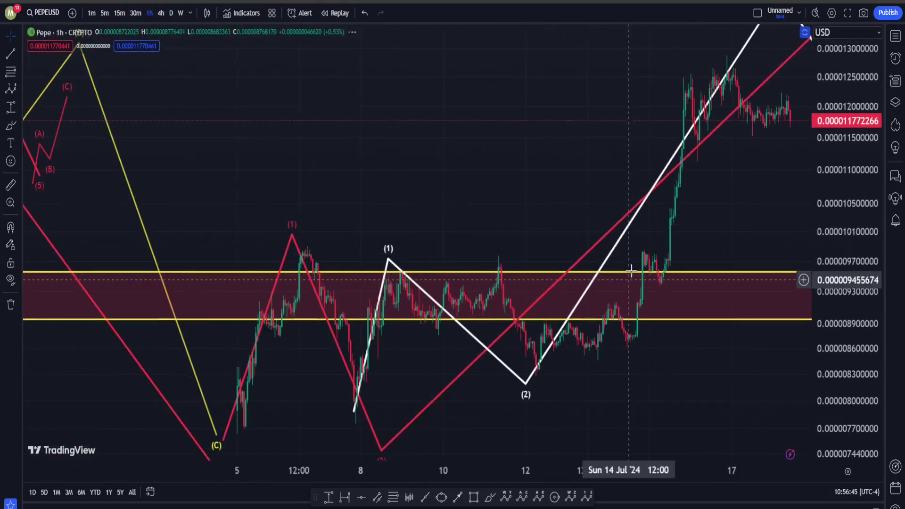
- Move white wave (3) to about 0.0000132535 on 16 July 2024 and wave (4) to about 0.0000110808 on 20 July
drag(542, 172, 522, 199)
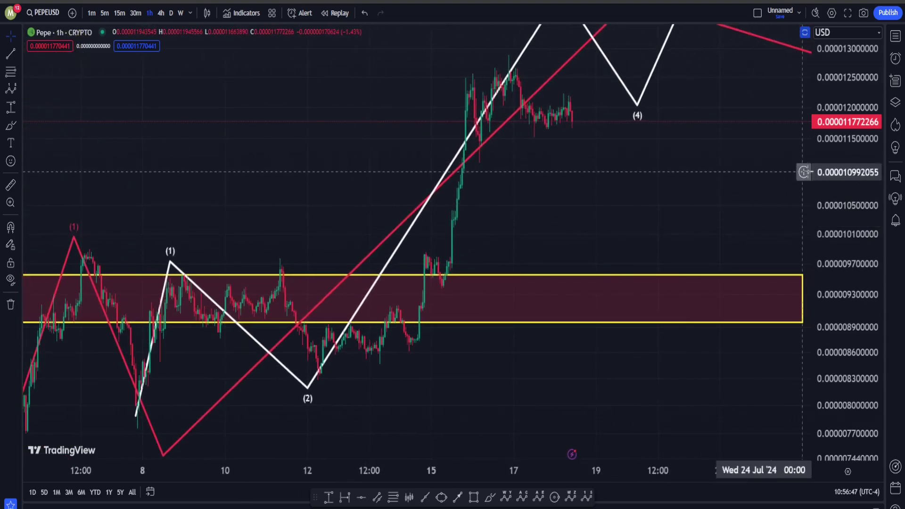
drag(847, 181, 845, 246)
drag(707, 191, 593, 276)
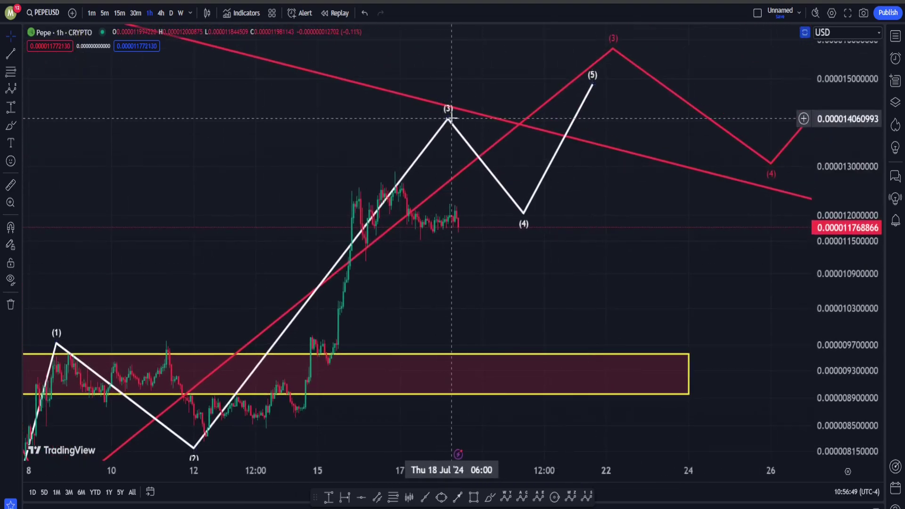
mouse_move(448, 121)
mouse_down()
mouse_move(443, 133)
mouse_move(399, 155)
mouse_up()
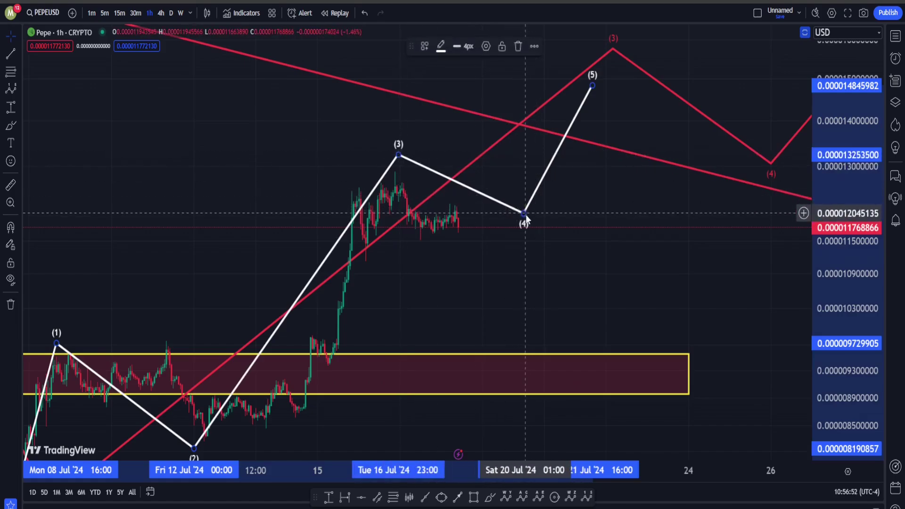
drag(524, 213, 538, 263)
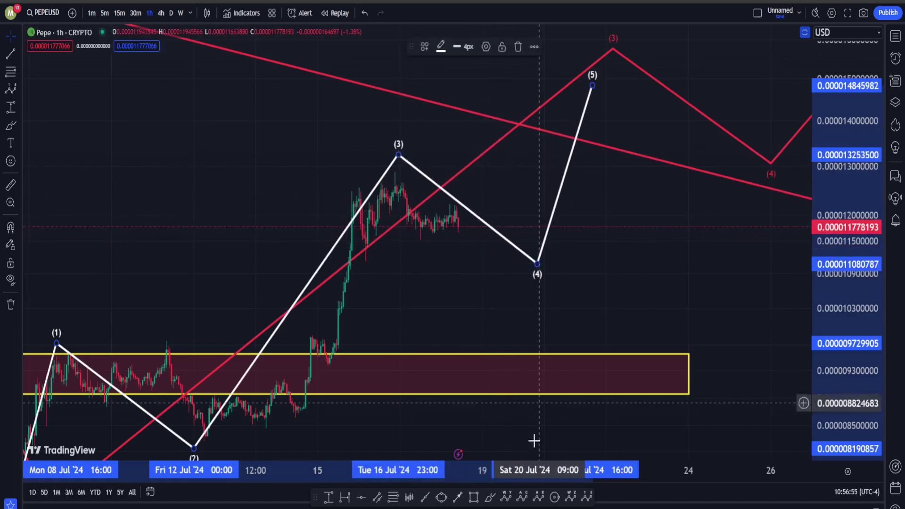
- Draw an orange Elliott triangle wave from about 0.0000130194 on 16 July 2024, ending with (e) at about 0.0000115202 on 20 July
click(539, 496)
click(389, 166)
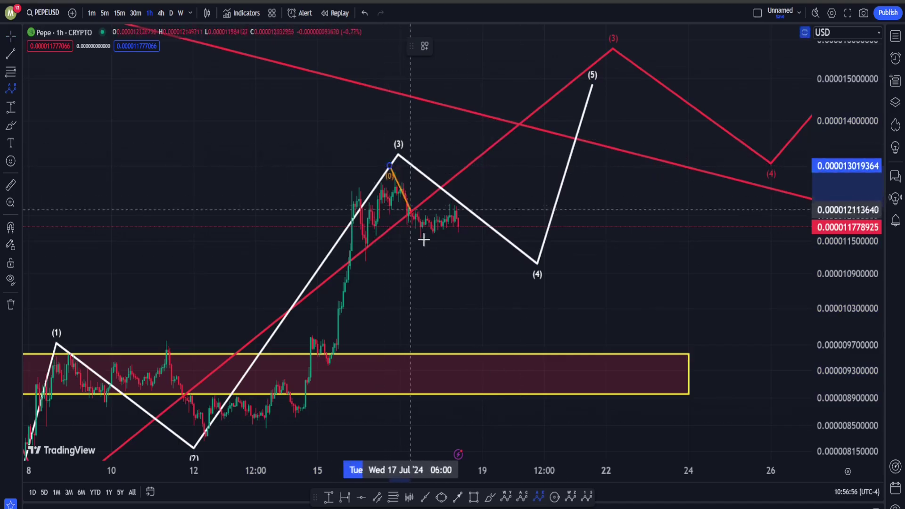
click(457, 269)
click(479, 187)
click(513, 252)
click(525, 212)
click(538, 240)
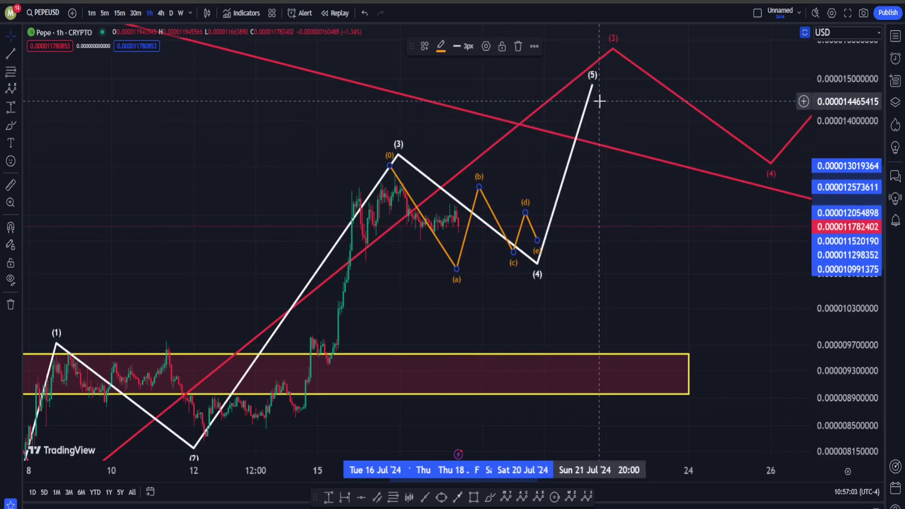
- Sketch a yellow brush path from white wave (5) through a zigzag decline up to red wave (5), and undo it
scroll(660, 212, down, 5)
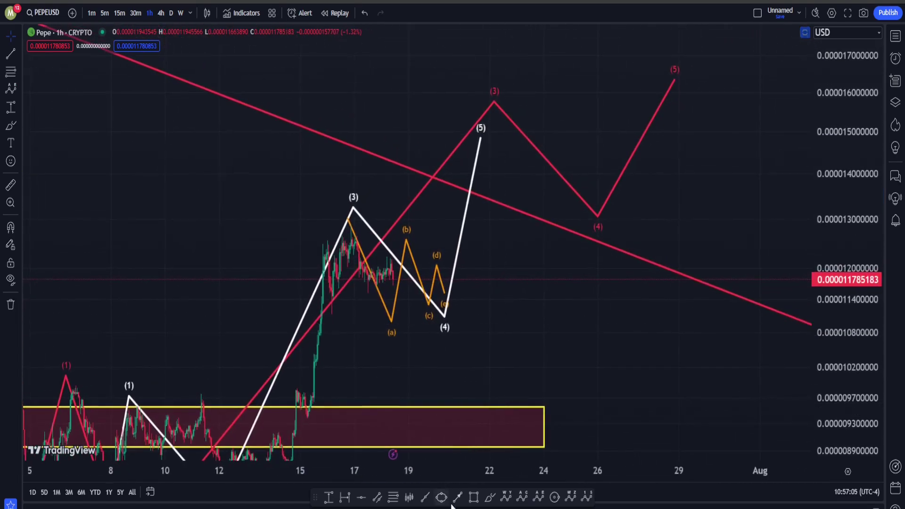
click(493, 496)
mouse_move(481, 128)
mouse_down()
mouse_move(507, 167)
mouse_move(614, 219)
mouse_move(686, 76)
mouse_move(683, 83)
mouse_up()
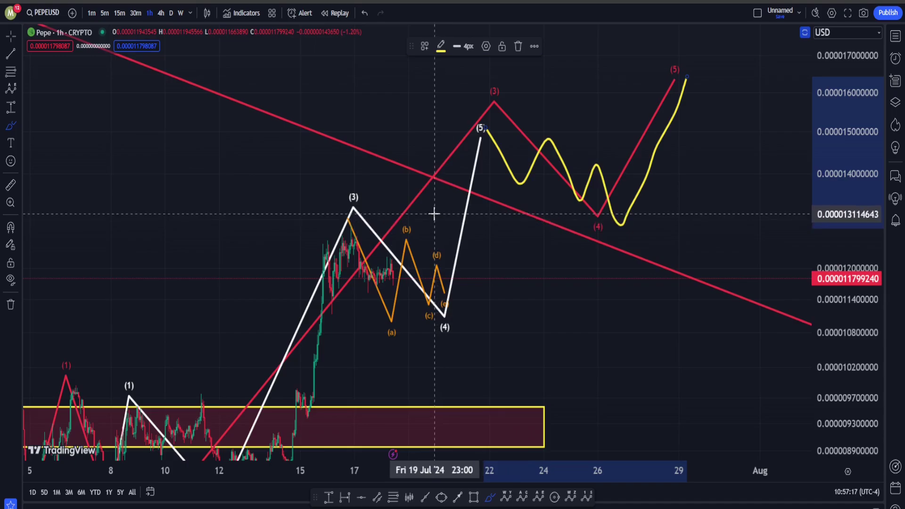
key(ctrl+z)
key(ctrl+z)
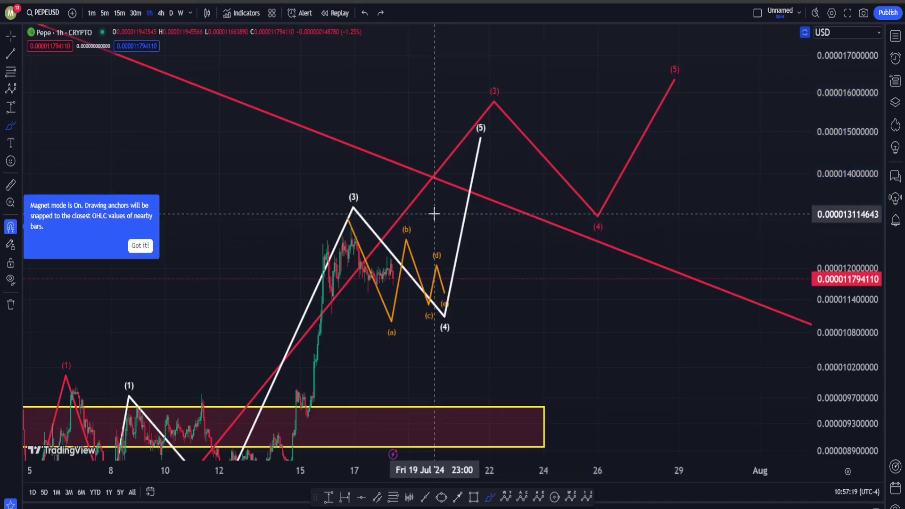
key(ctrl+z)
key(Escape)
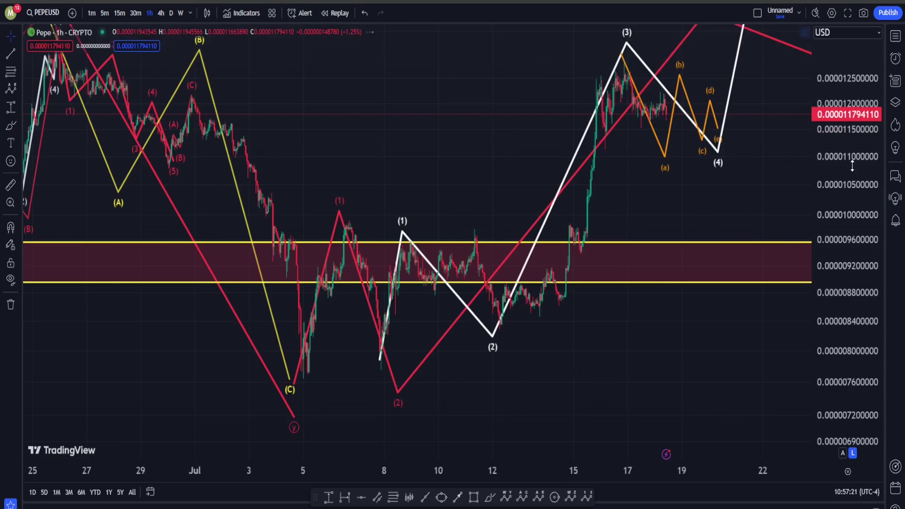
- Delete the orange (a)-(b)-(c)-(d)-(e) triangle between white waves (3) and (4)
mouse_move(847, 178)
mouse_down()
mouse_move(782, 315)
mouse_move(627, 364)
mouse_up()
drag(612, 367, 523, 376)
scroll(525, 372, down, 6)
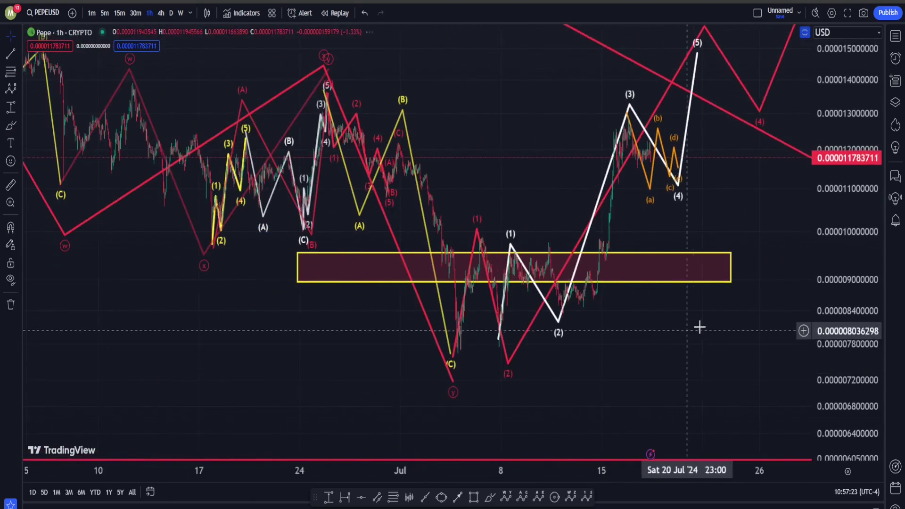
drag(699, 329, 557, 379)
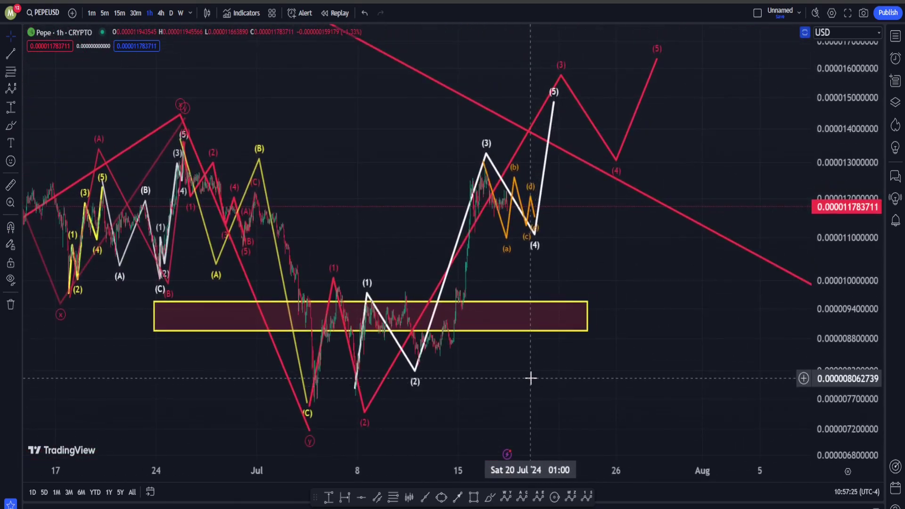
click(508, 246)
key(Delete)
- Brush a yellow decline from the current price to about 0.000007 on 29 July, and circle the lows around white wave (2)
click(490, 497)
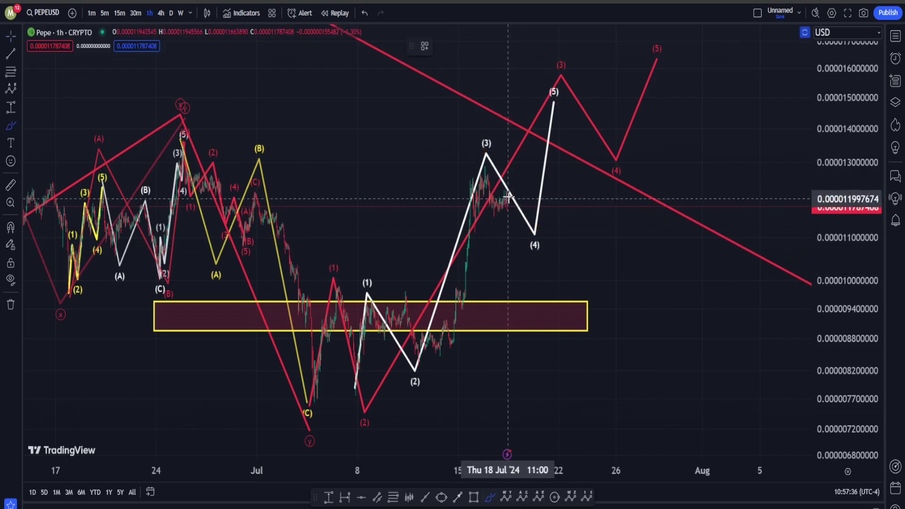
click(503, 202)
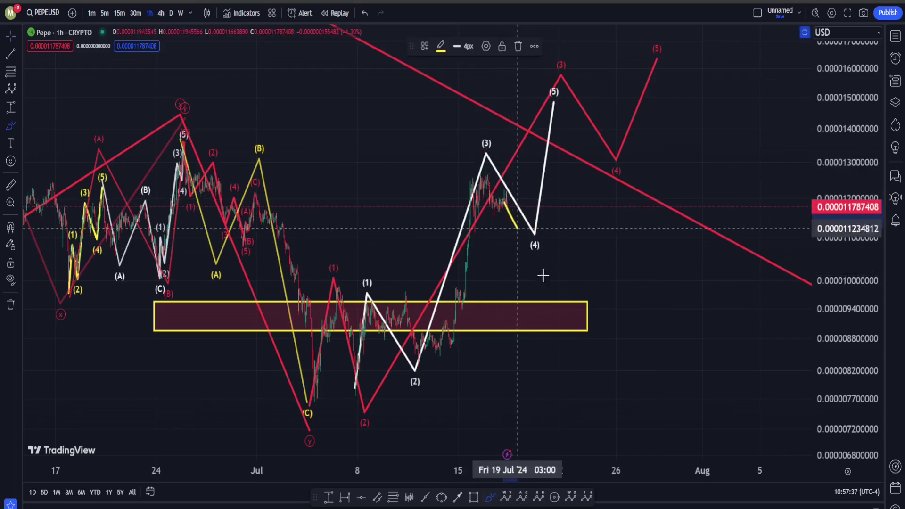
click(663, 438)
mouse_move(499, 343)
mouse_down()
mouse_move(465, 330)
mouse_move(349, 348)
mouse_move(501, 345)
mouse_up()
drag(451, 326, 425, 339)
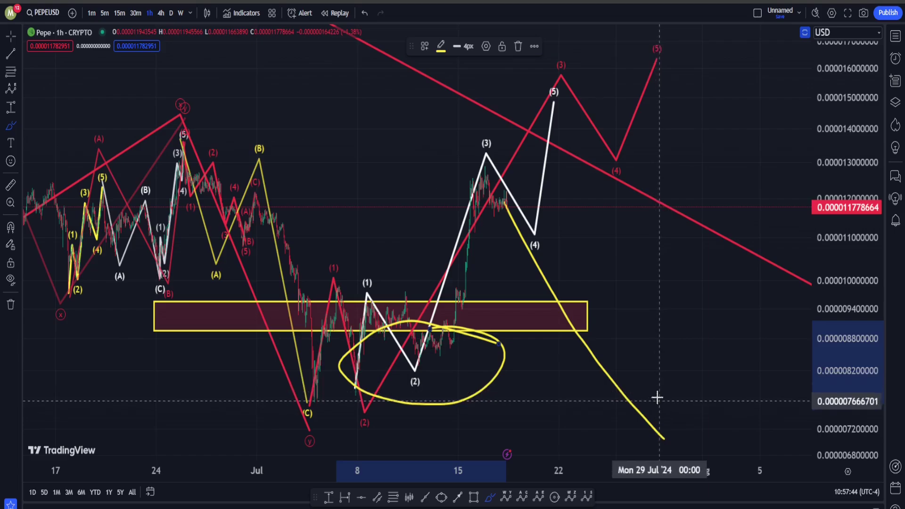
- Extend the yellow-bordered zone to about 3 August 2024 and brush a rebound into it followed by another drop
drag(587, 316, 740, 316)
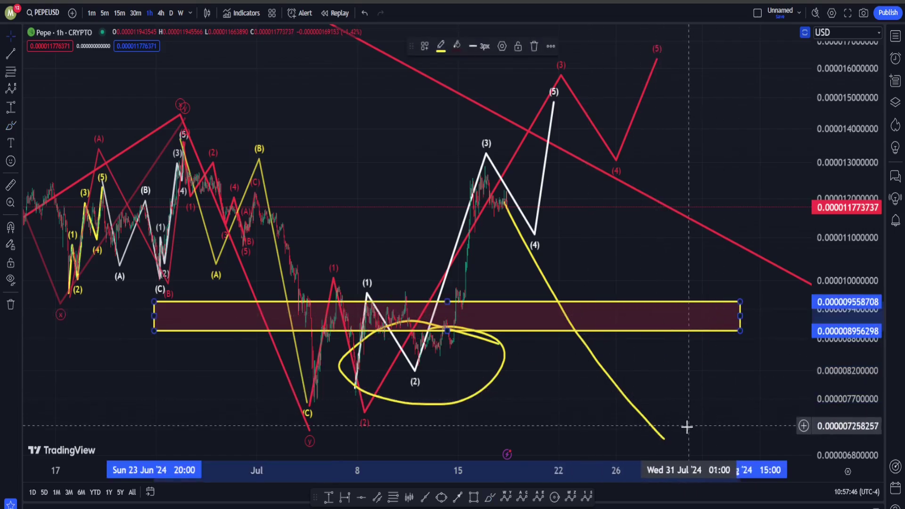
click(490, 497)
mouse_move(667, 438)
mouse_down()
mouse_move(717, 307)
mouse_move(731, 335)
mouse_up()
drag(774, 408, 806, 462)
- Undo the yellow brush strokes and the extension of the yellow-bordered zone
drag(849, 274, 848, 330)
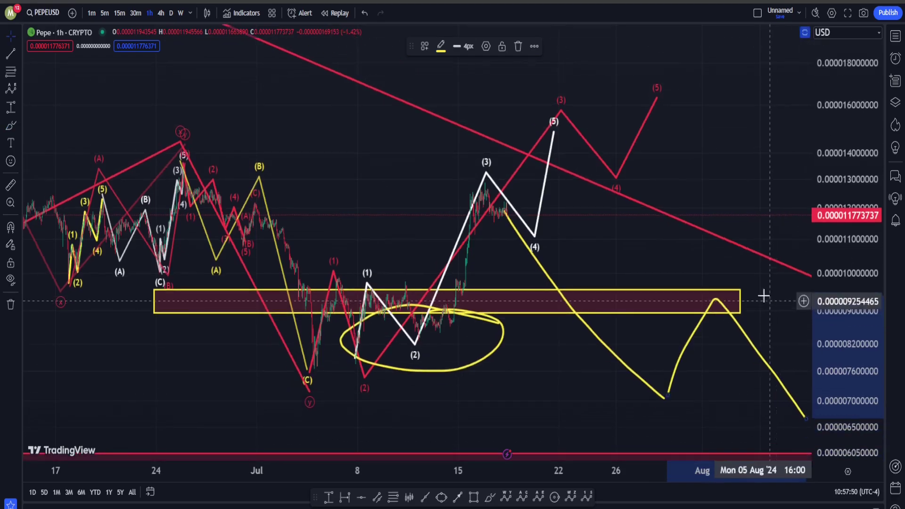
click(681, 156)
drag(681, 155, 570, 137)
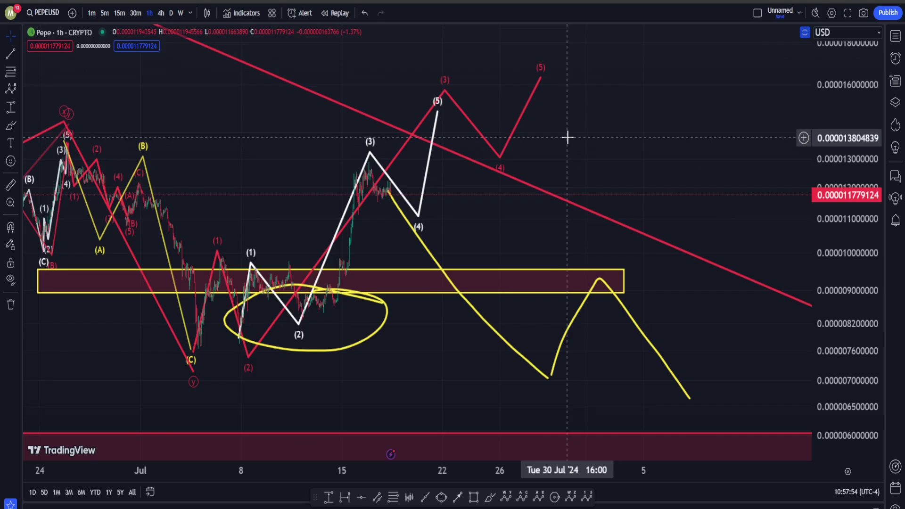
key(ctrl+z)
key(ctrl+z)
key(ctrl+z)
key(ctrl+z)
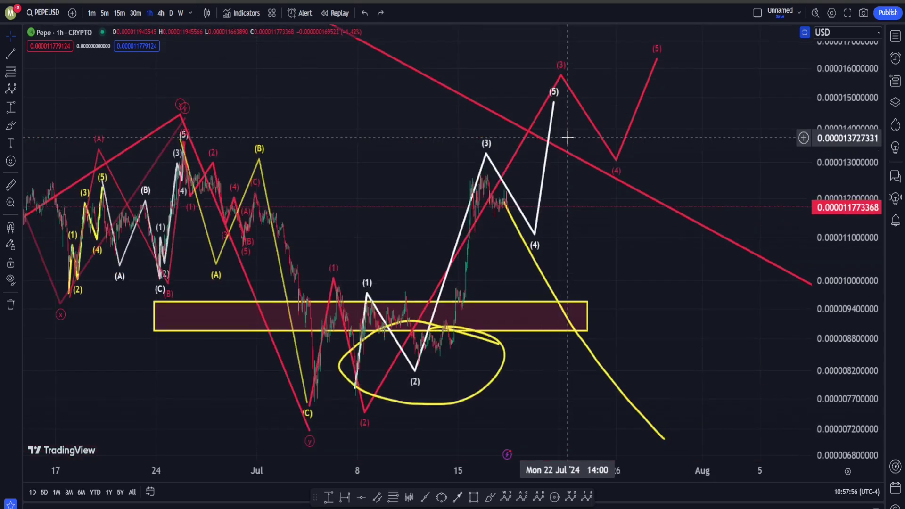
- Examine the red support zone below about 0.00000605 and the whole wave count from May 2024 to the projected waves
drag(857, 185, 854, 269)
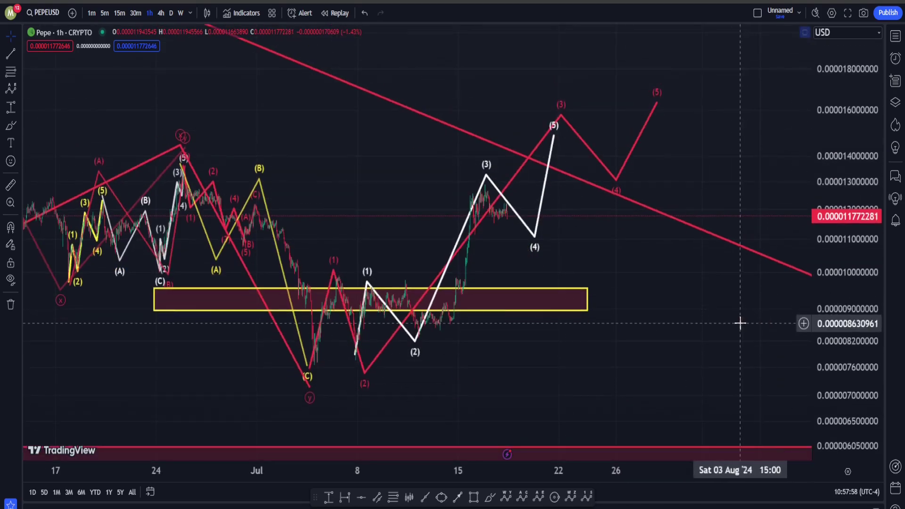
right_click(740, 323)
drag(665, 343, 512, 171)
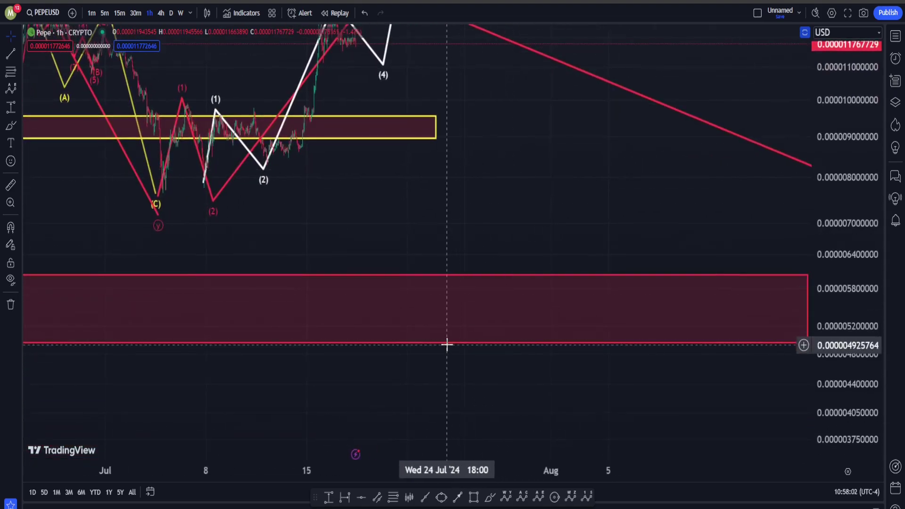
drag(414, 181, 548, 372)
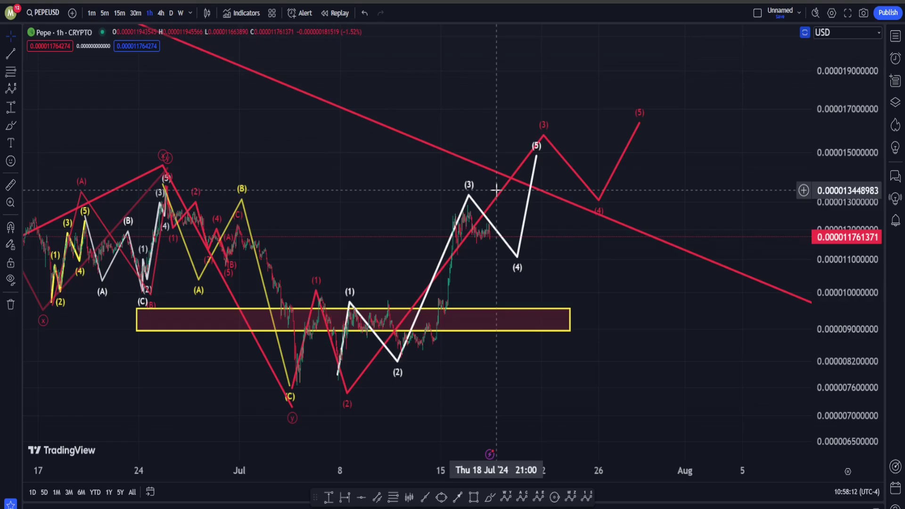
click(434, 309)
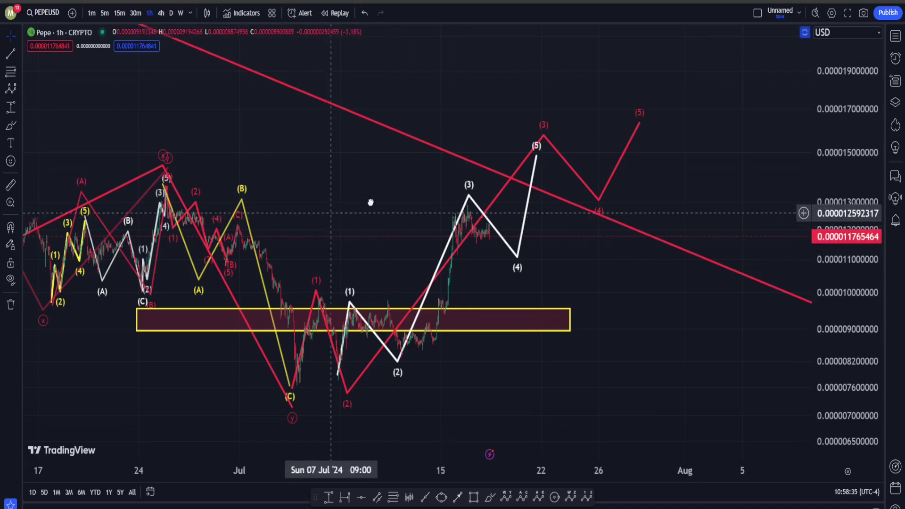
scroll(418, 204, down, 5)
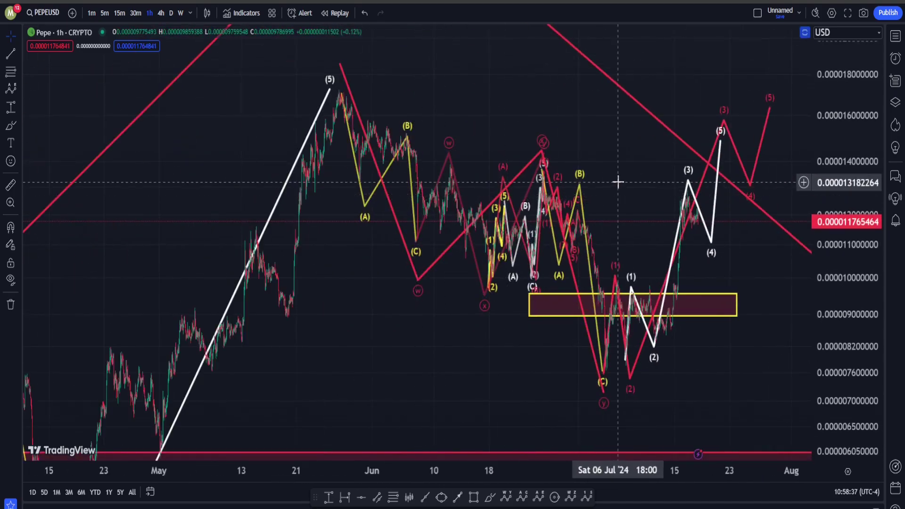
drag(624, 181, 498, 194)
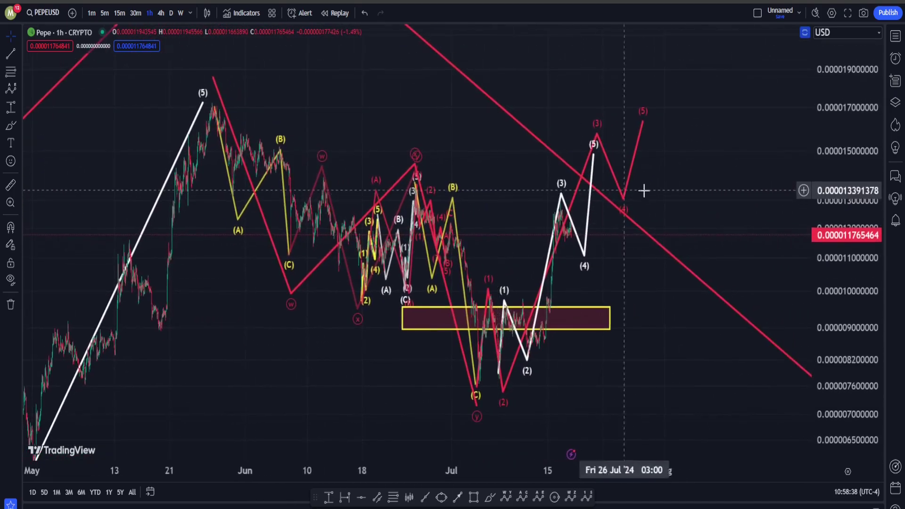
double_click(837, 169)
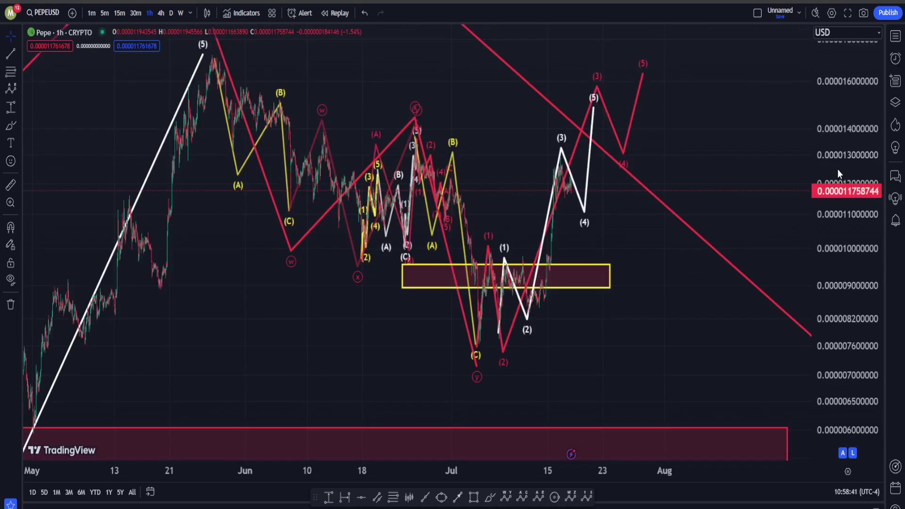